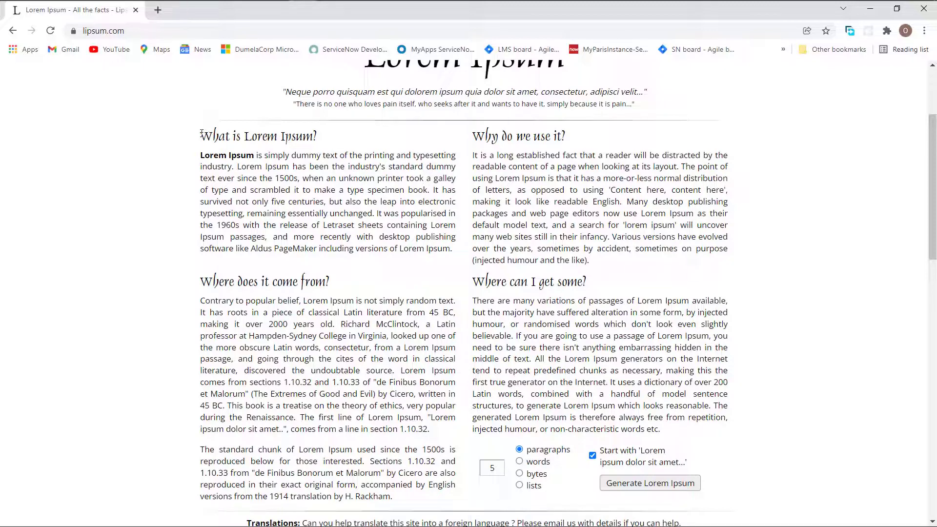
Copy the four Lorem Ipsum sections, from "What is Lorem Ipsum?" through "Where can I get some?", and paste them into the blank Word document
left_click_drag(201, 133, 668, 438)
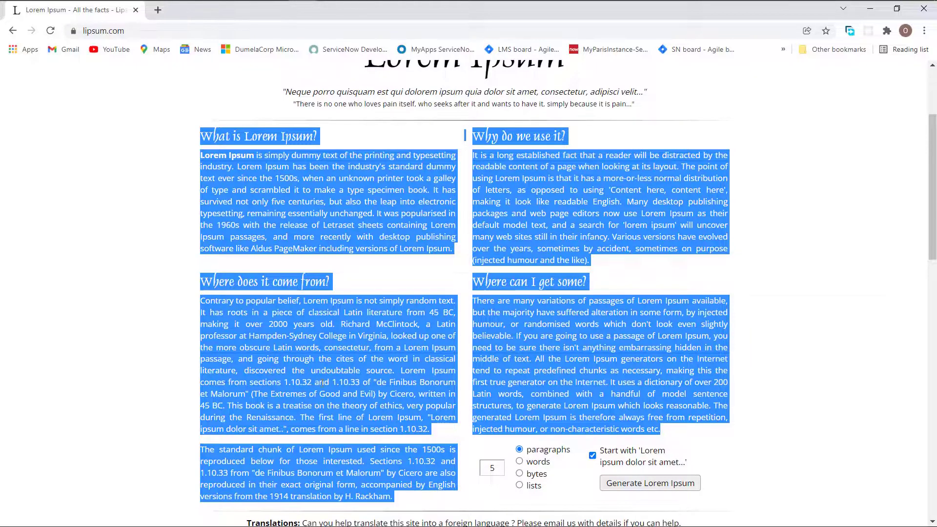
key("alt+Tab")
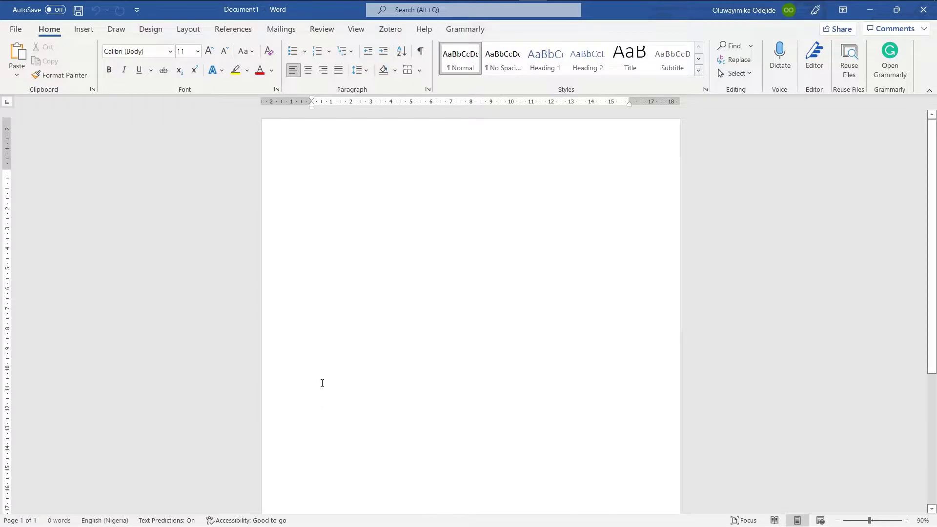
key("ctrl+v")
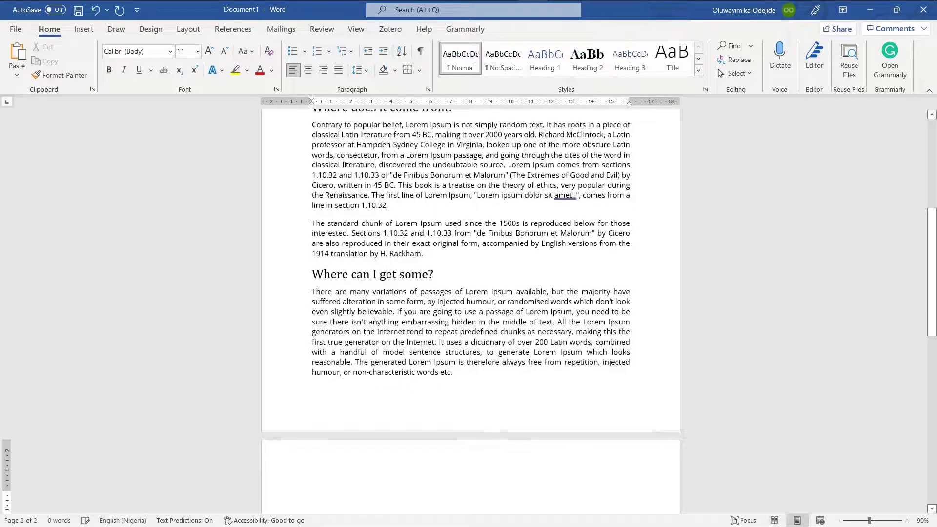
scroll(376, 316, "up", 6)
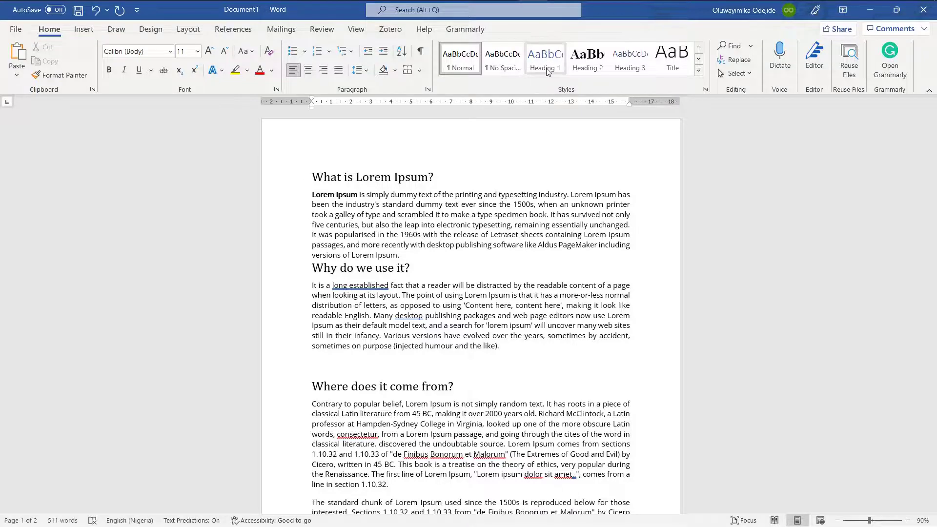
scroll(547, 71, "down", 10)
scroll(528, 113, "up", 10)
scroll(538, 79, "down", 10)
scroll(538, 80, "up", 10)
scroll(542, 74, "down", 10)
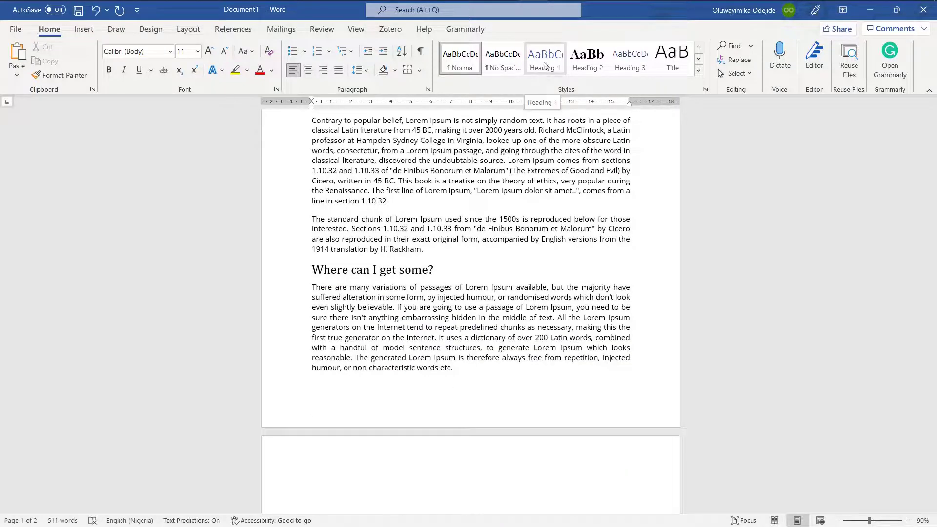
scroll(545, 63, "up", 10)
Modify the Heading 1 style to Times New Roman, 12 pt, bold and centered, with automatic font color
right_click(545, 63)
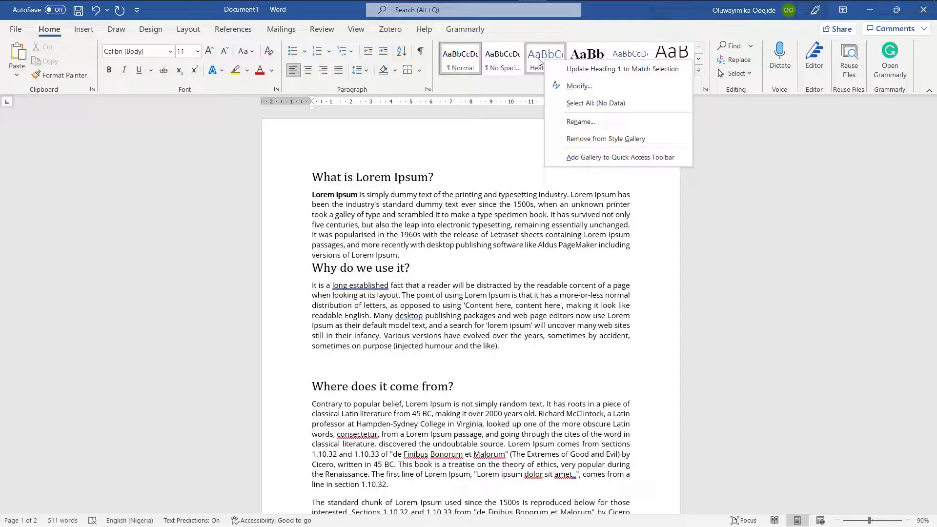
left_click(566, 86)
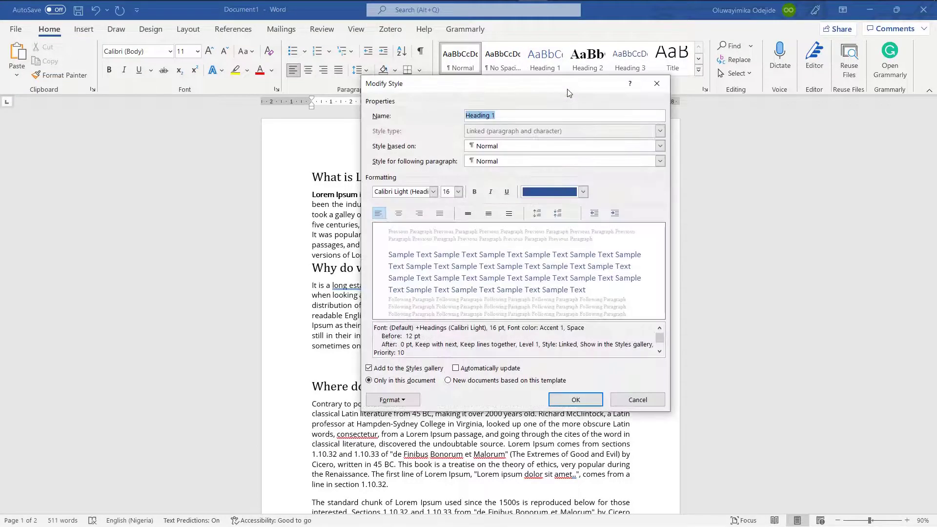
left_click(583, 192)
left_click(549, 203)
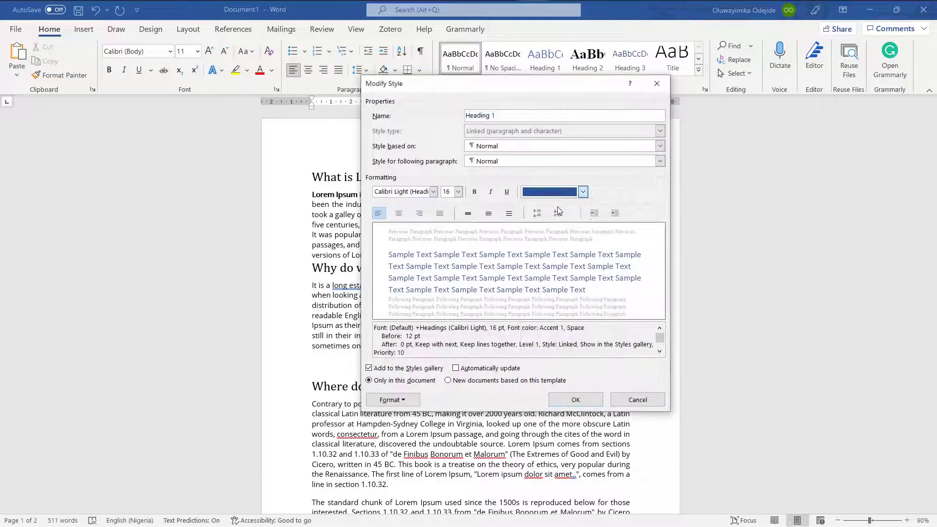
left_click(459, 192)
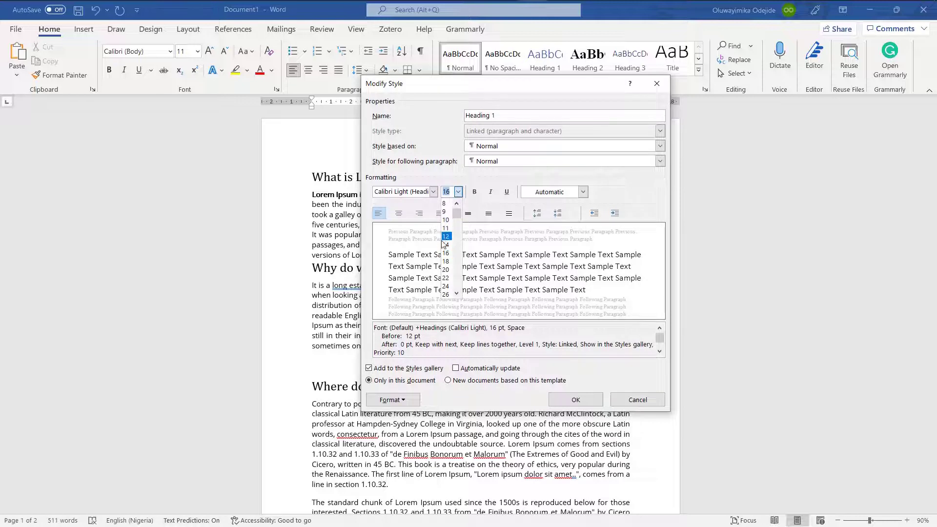
left_click(446, 236)
left_click(434, 191)
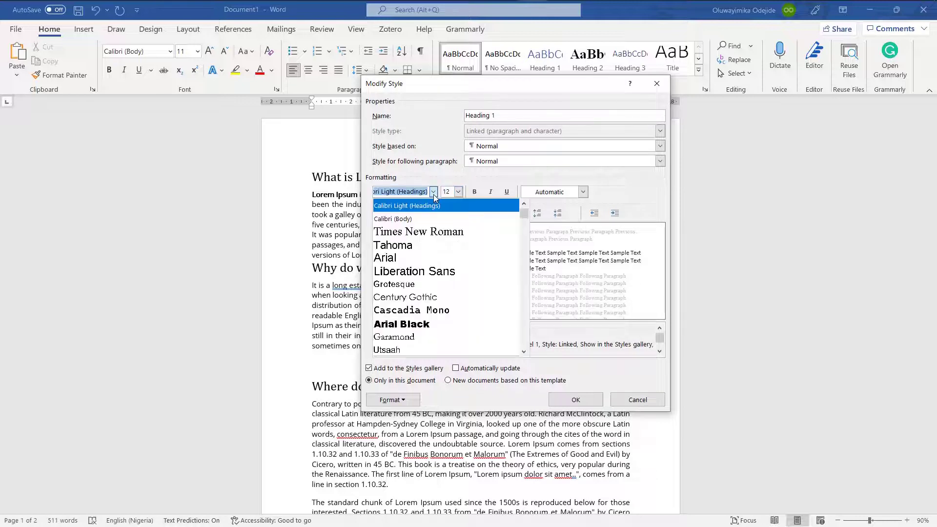
scroll(434, 194, "down", 3)
left_click(434, 192)
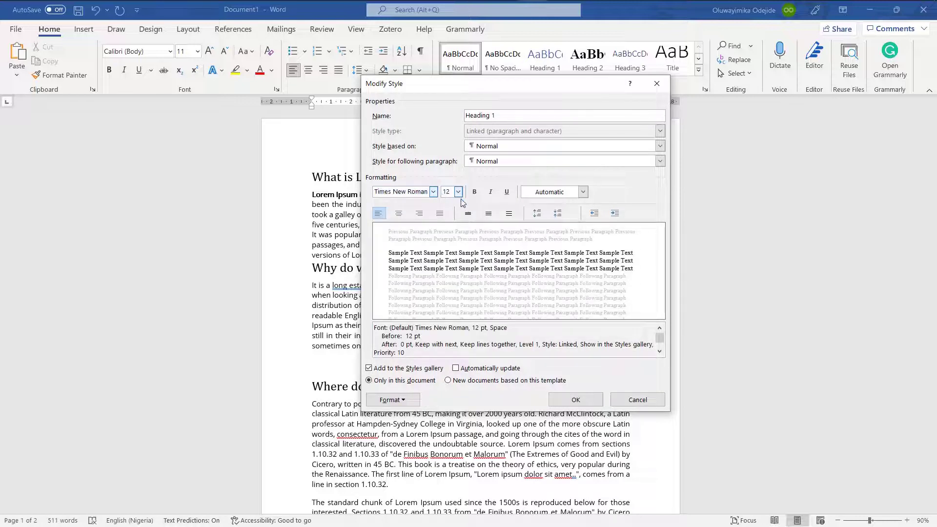
left_click(399, 213)
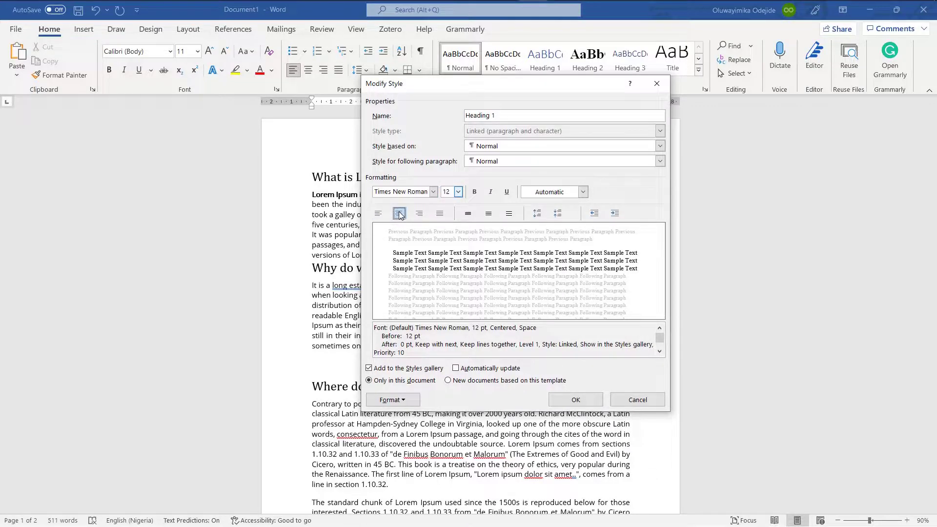
left_click(474, 193)
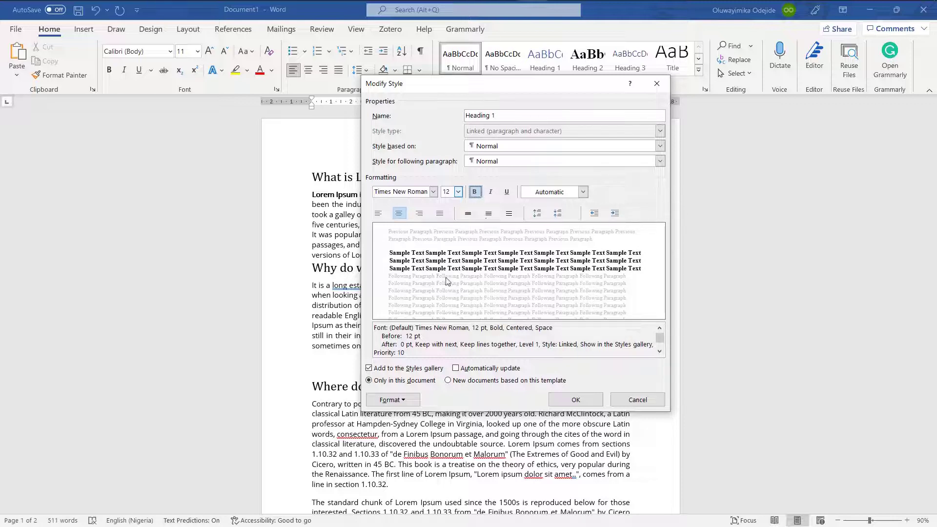
Set the Heading 1 style's paragraph spacing to 0 pt before with double line spacing, and save the style changes
left_click(400, 400)
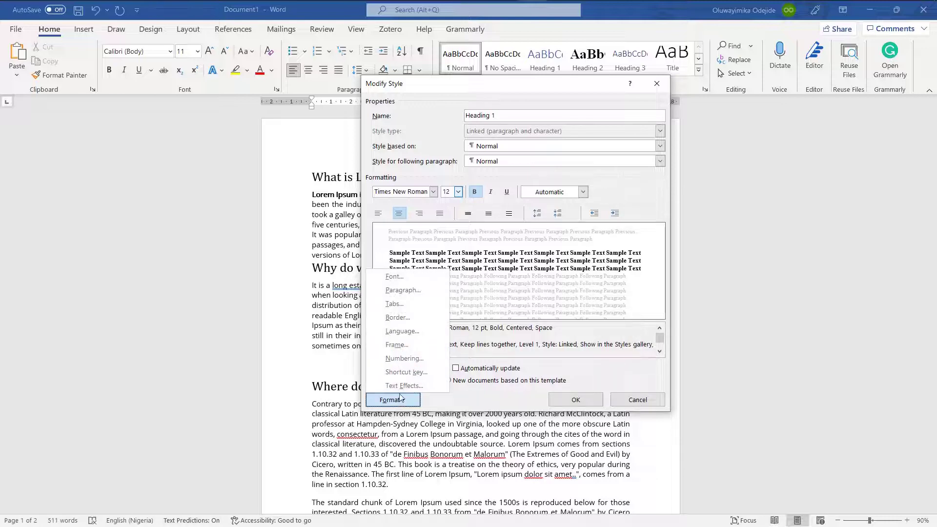
left_click(408, 294)
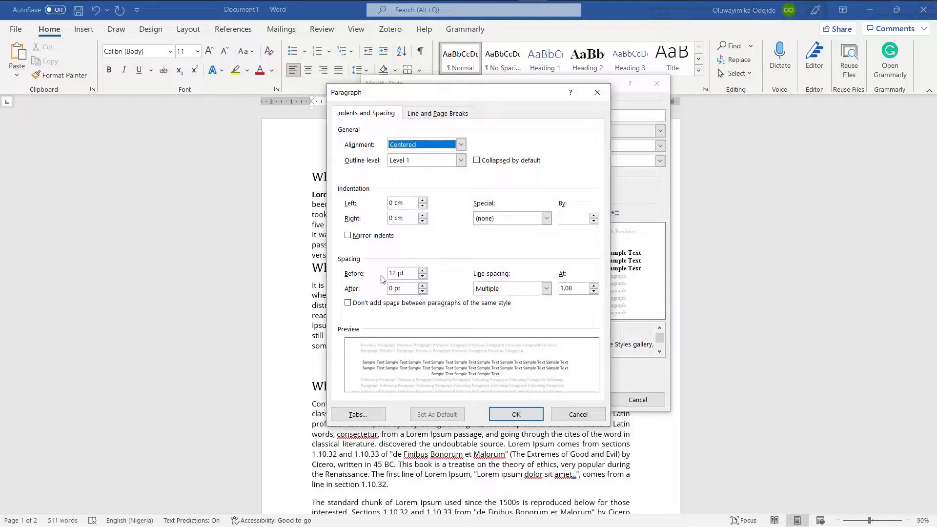
left_click(422, 277)
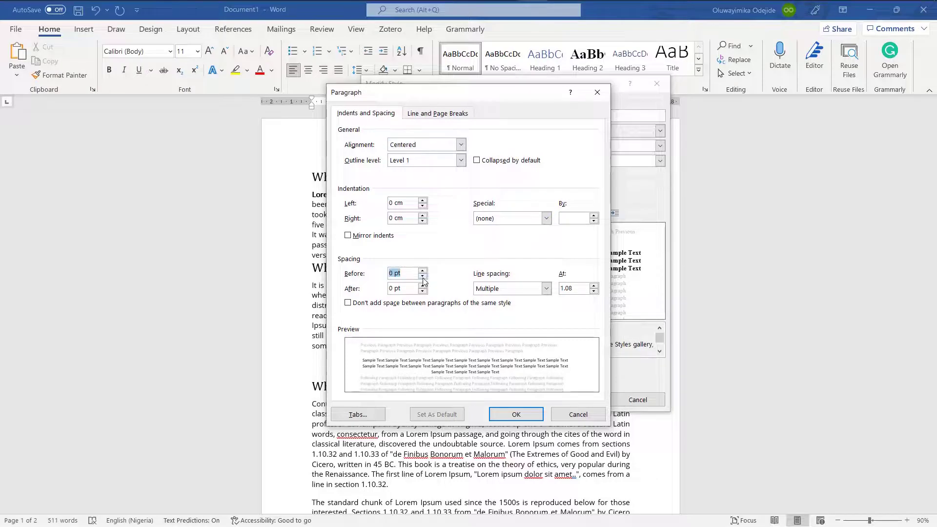
left_click(533, 290)
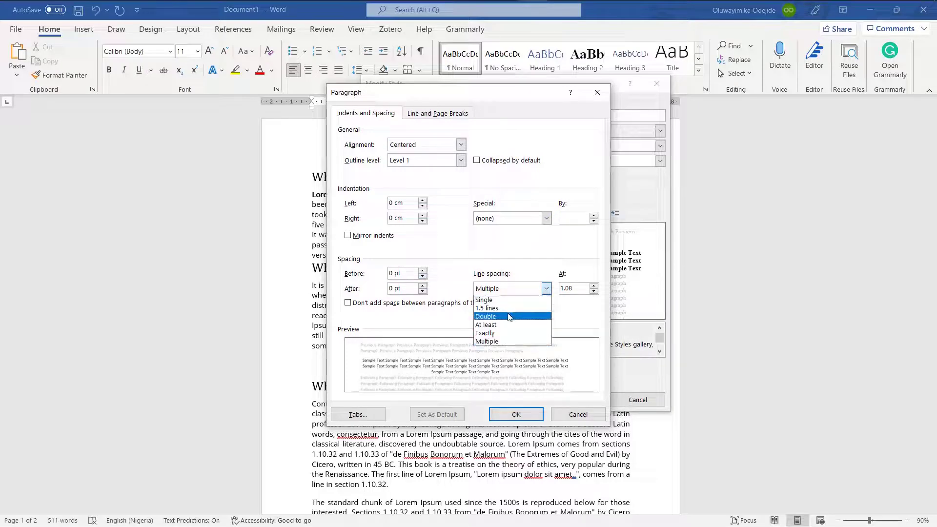
left_click(509, 318)
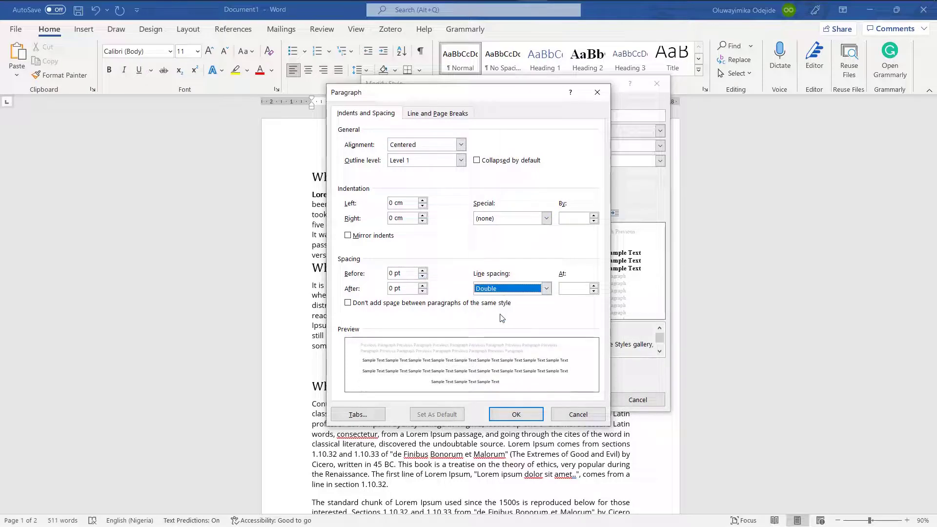
left_click(515, 418)
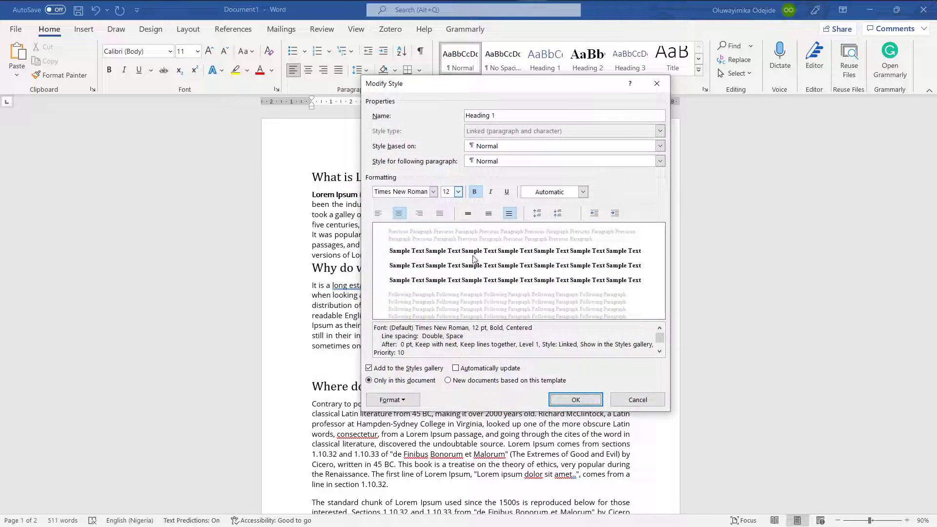
left_click(568, 401)
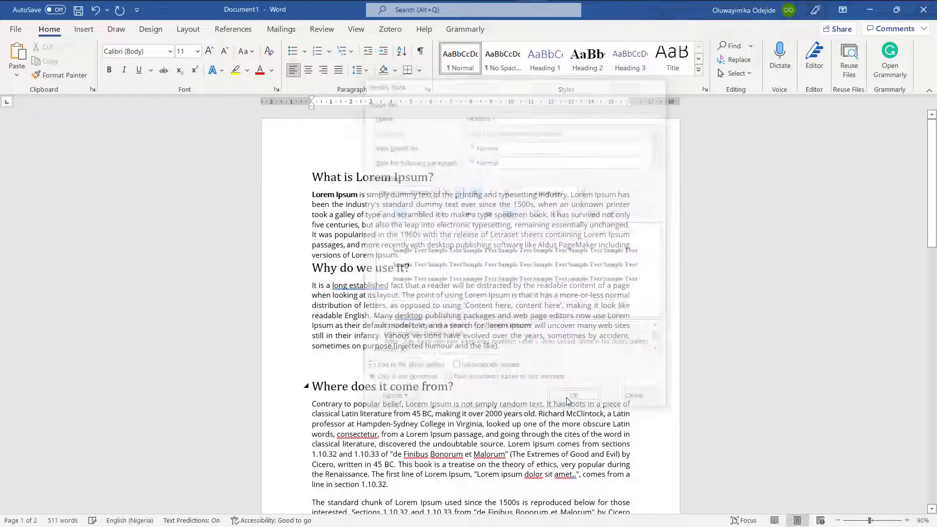
Modify the Heading 2 style to use Times New Roman at 12 pt
right_click(585, 67)
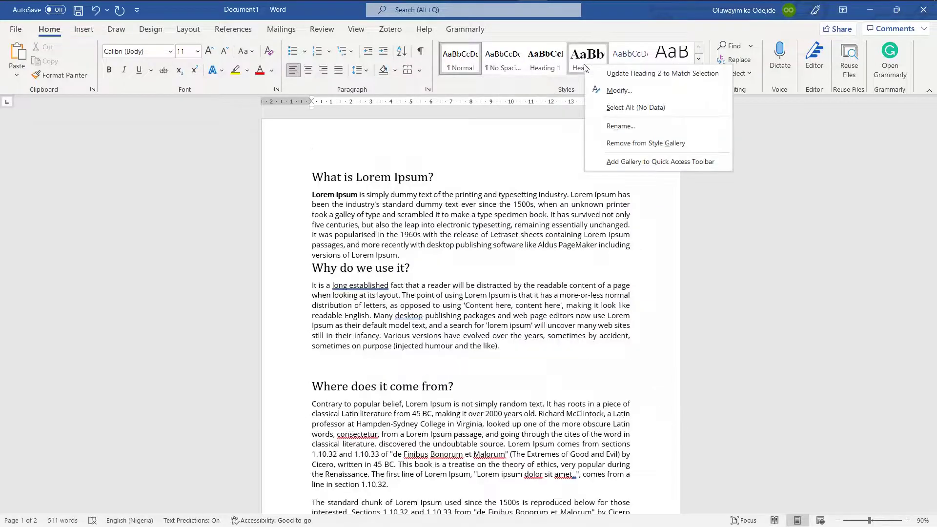
left_click(605, 85)
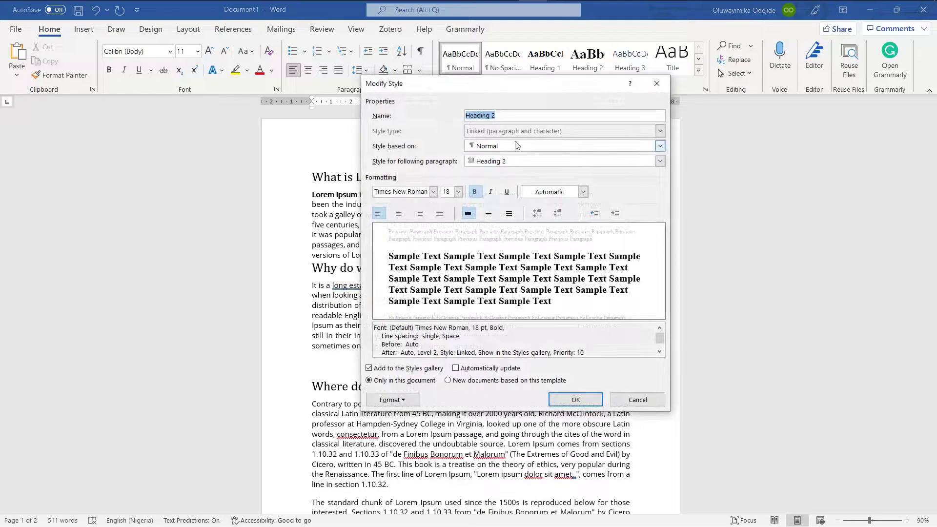
left_click(459, 192)
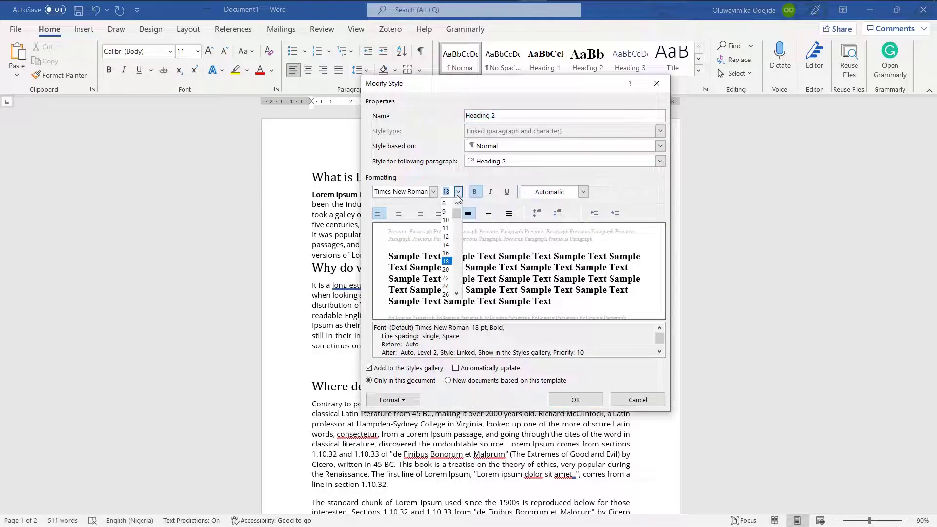
left_click(446, 236)
left_click(433, 192)
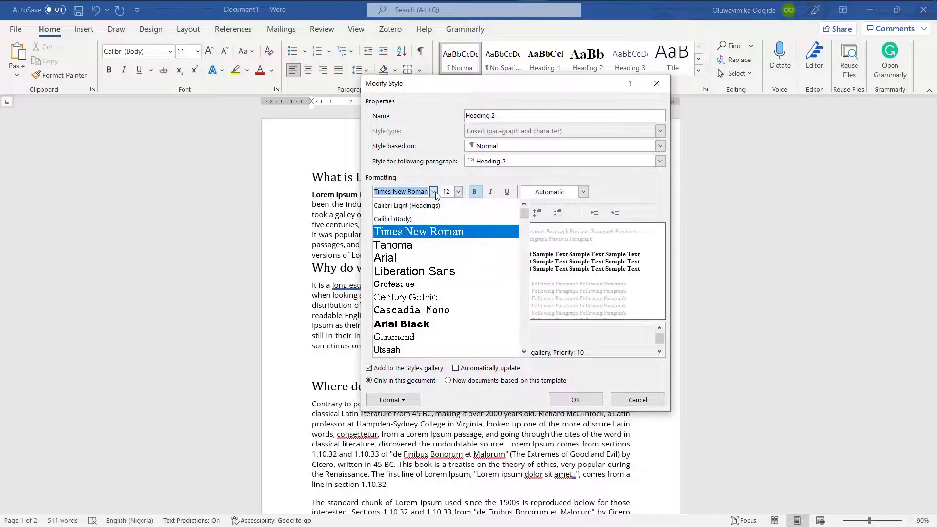
left_click(423, 230)
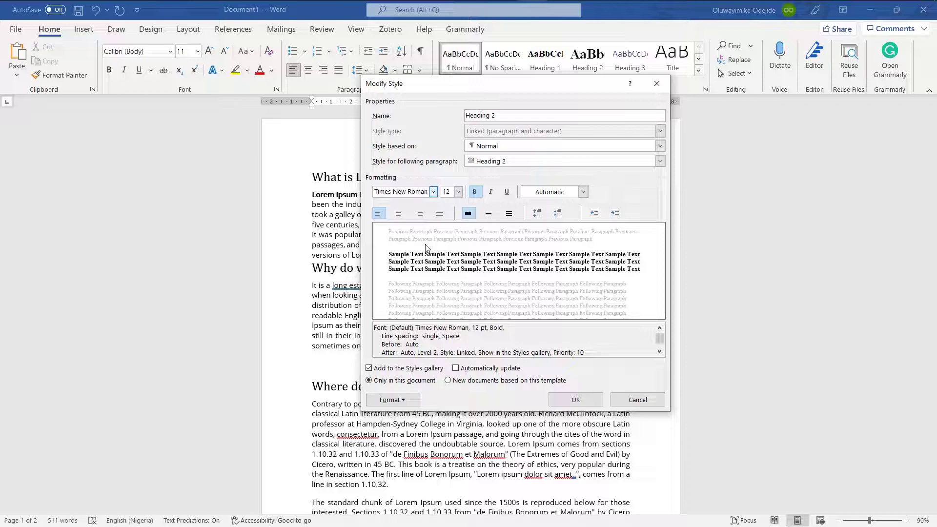
Set the Heading 2 style's paragraph spacing to 0 pt before and after with double line spacing, and save the style changes
left_click(392, 400)
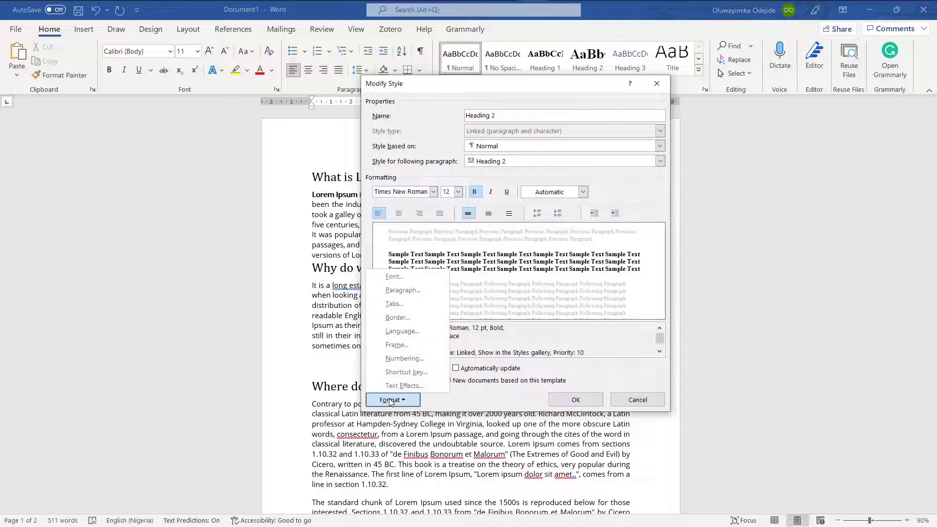
left_click(399, 290)
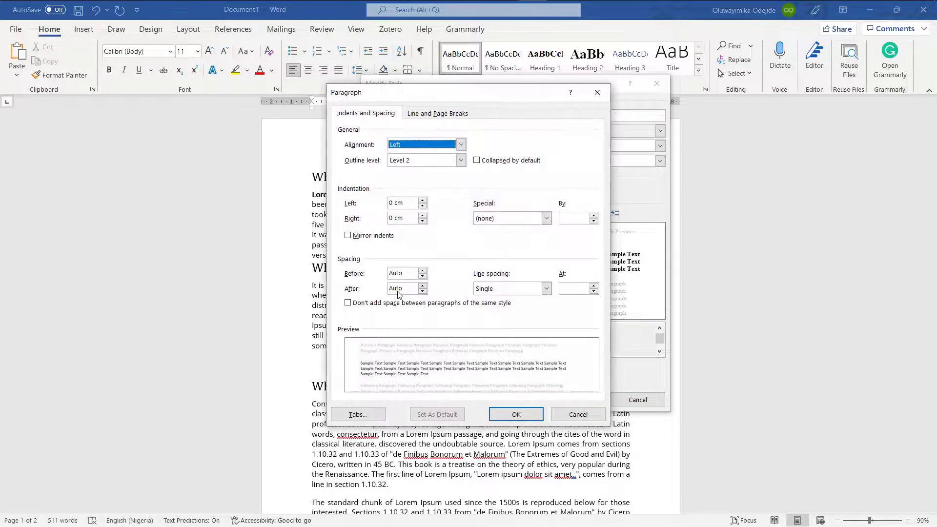
left_click(423, 277)
left_click(423, 291)
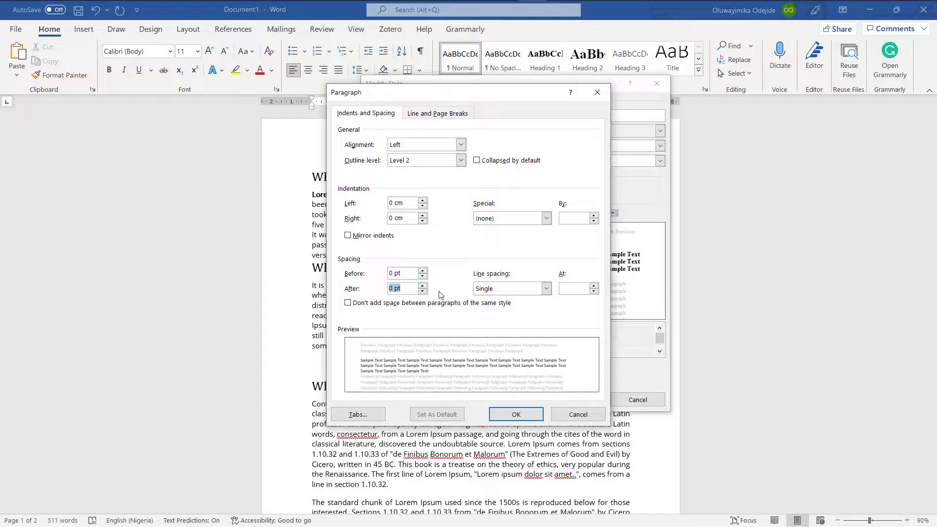
left_click(517, 290)
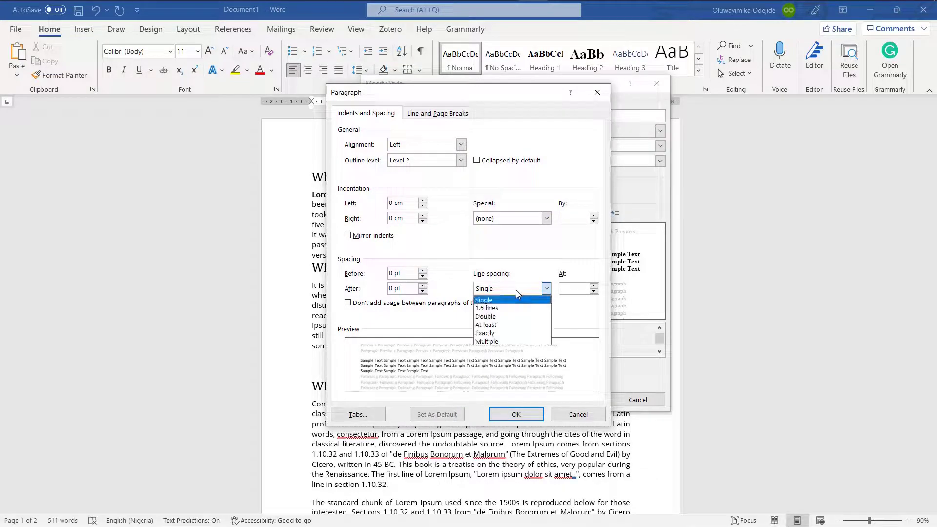
left_click(502, 317)
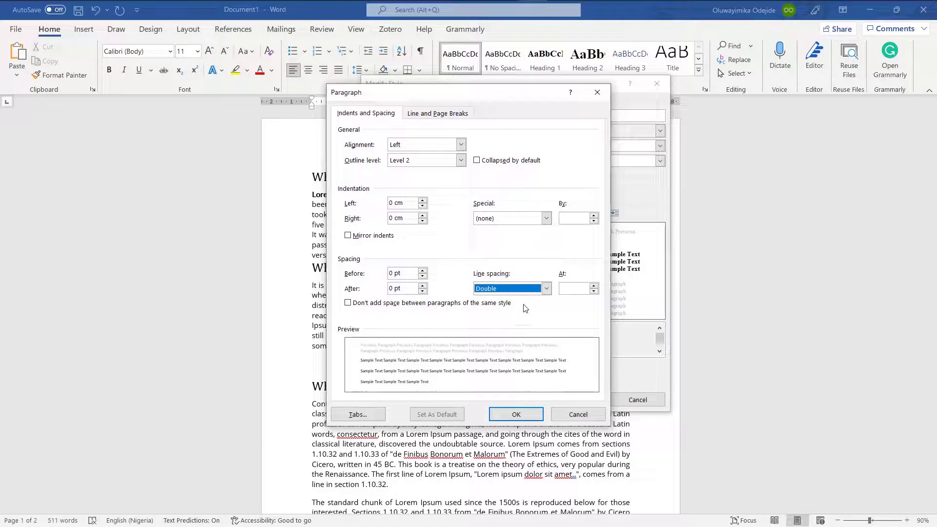
left_click(521, 415)
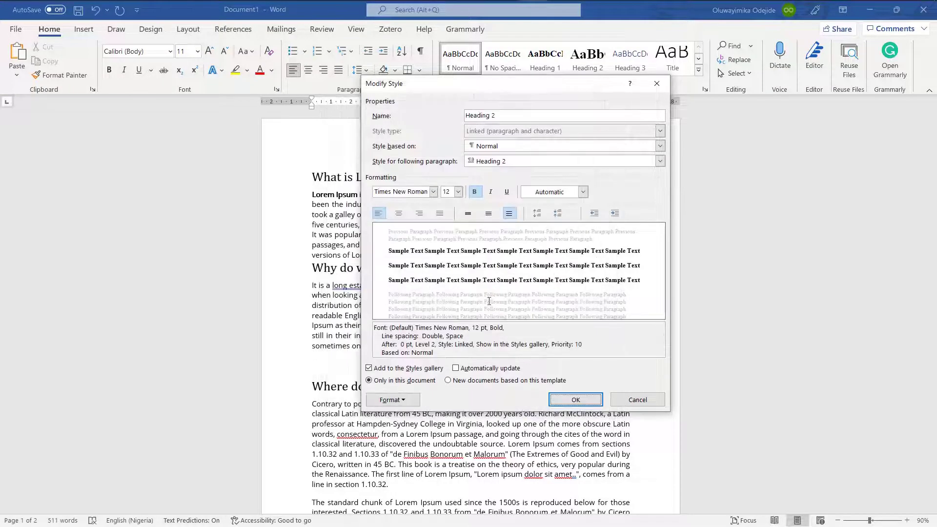
left_click(570, 400)
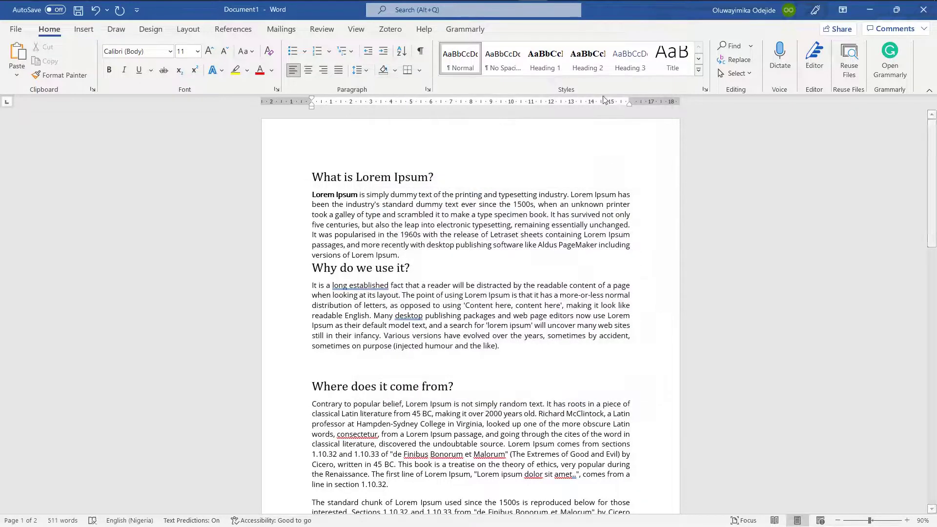
Modify the Heading 3 style to use Times New Roman with automatic font color
right_click(630, 66)
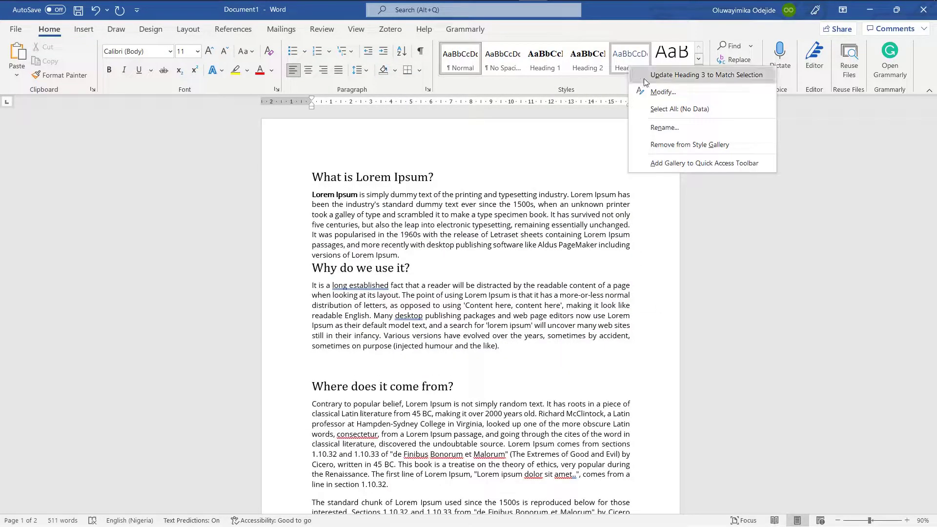
left_click(660, 92)
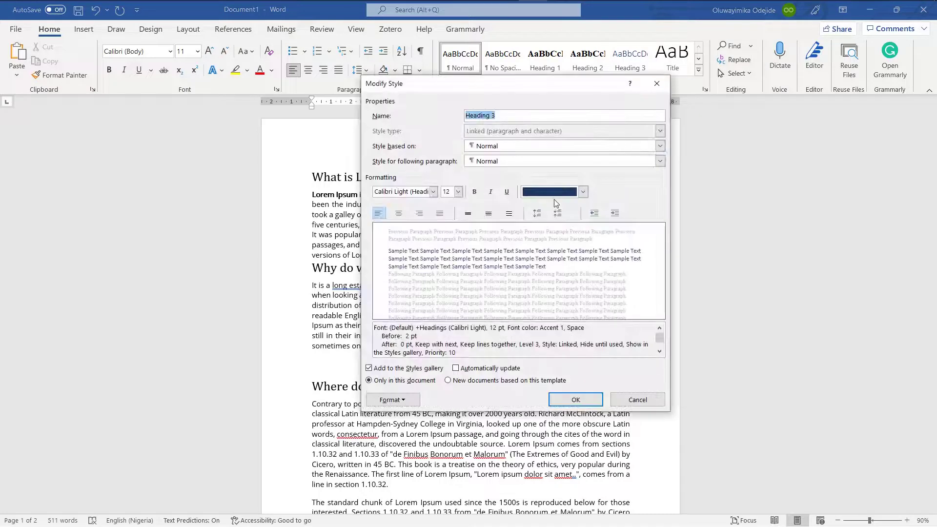
left_click(554, 194)
left_click(551, 204)
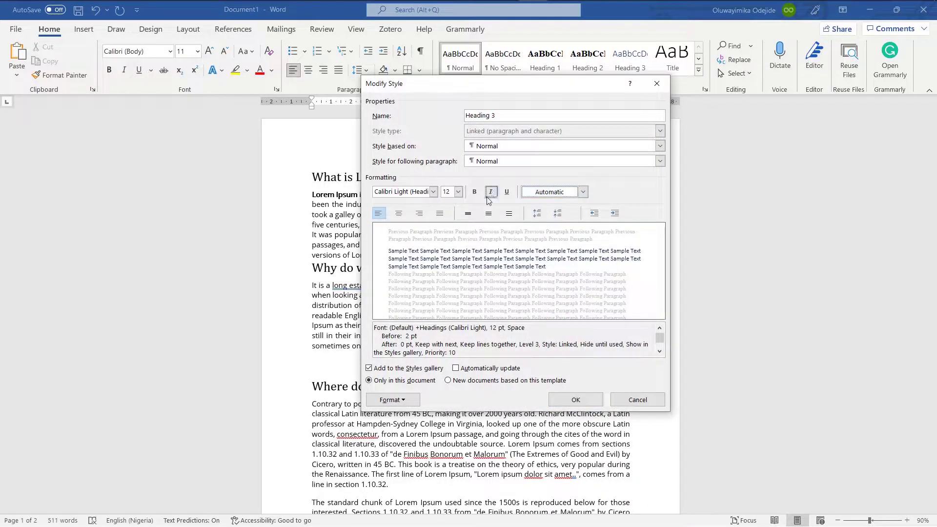
left_click(434, 191)
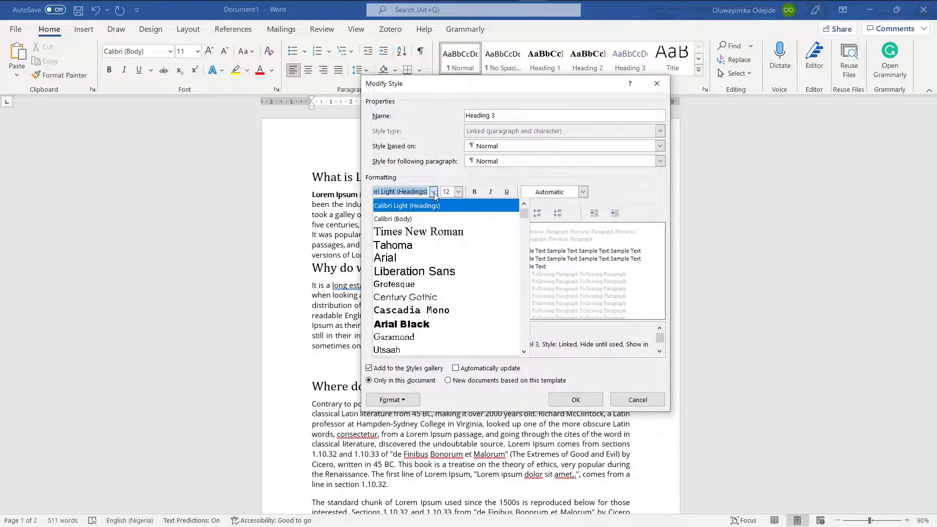
left_click(432, 232)
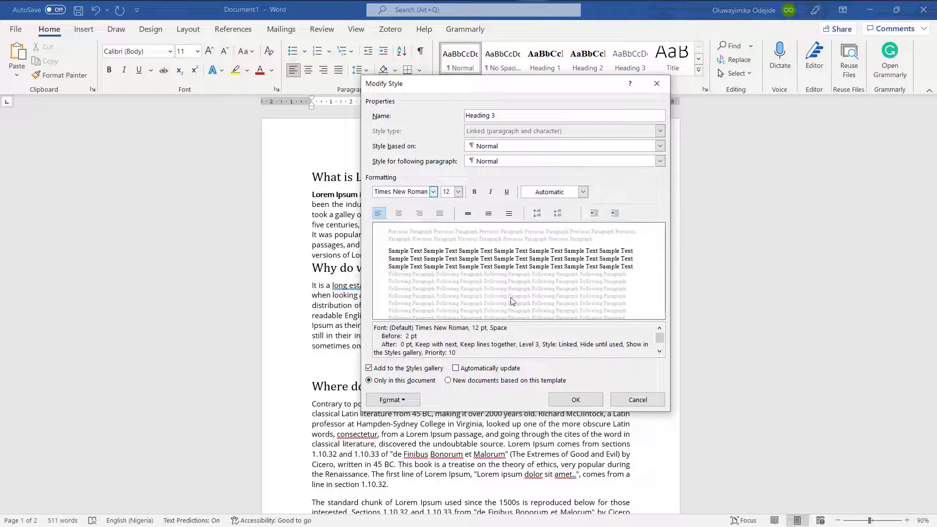
Set the Heading 3 style's paragraph spacing to 0 pt before with double line spacing, and save the style changes
left_click(393, 399)
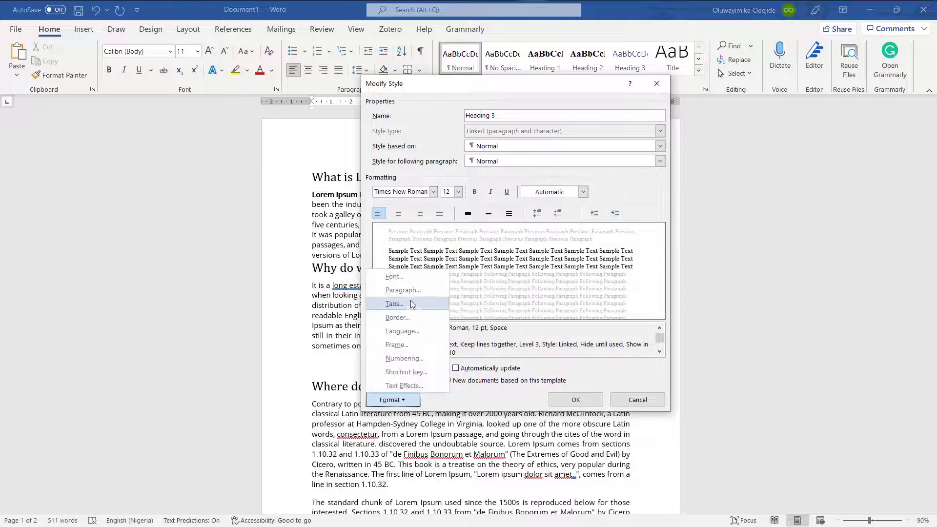
left_click(403, 288)
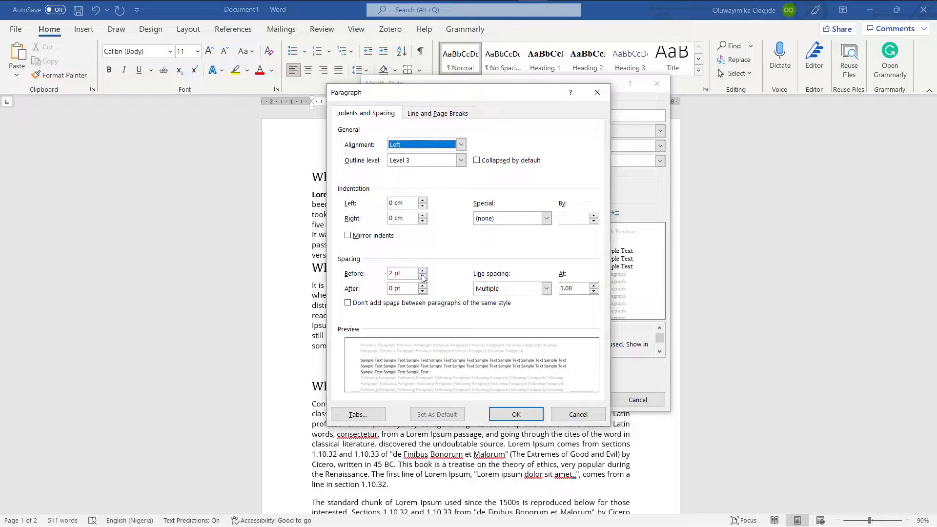
left_click(422, 276)
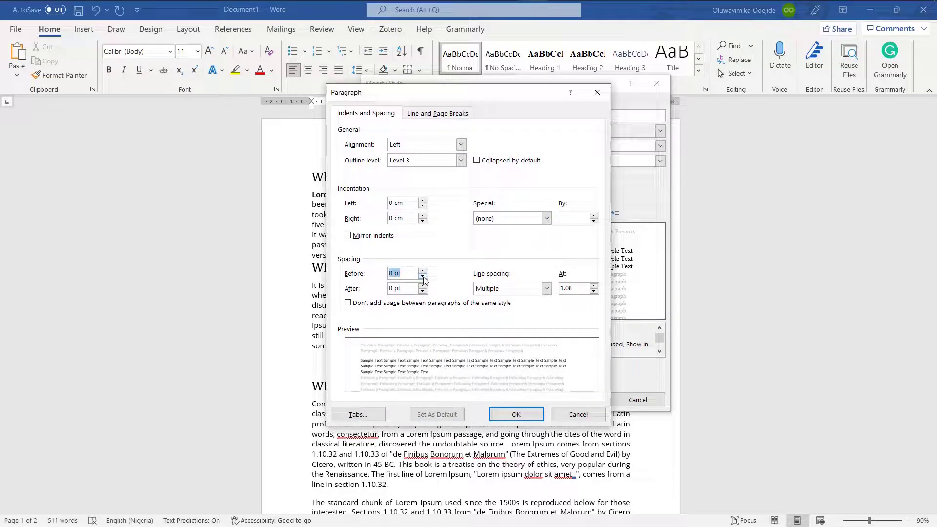
left_click(524, 292)
left_click(502, 317)
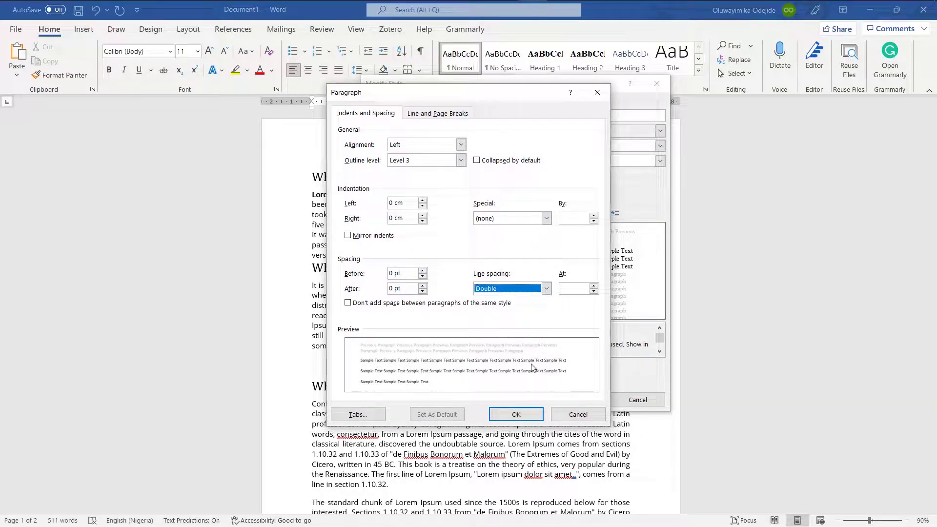
left_click(517, 414)
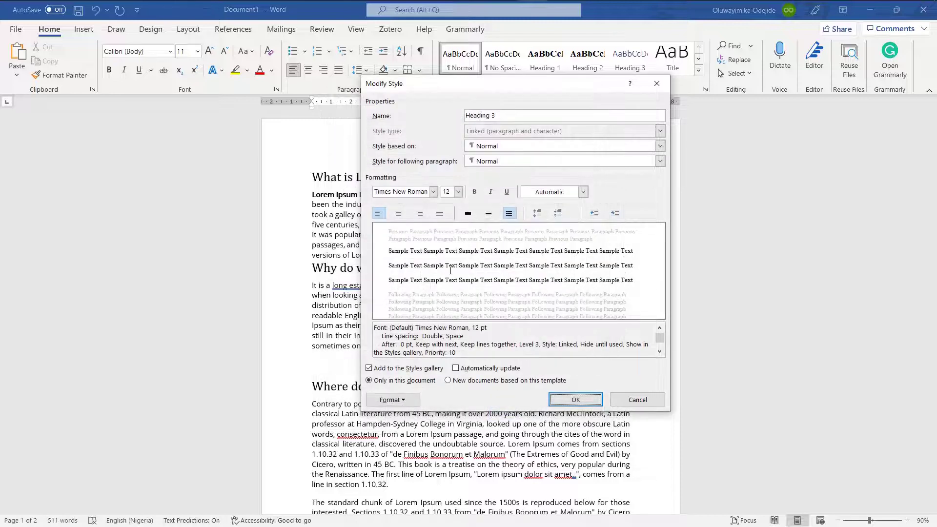
left_click(560, 399)
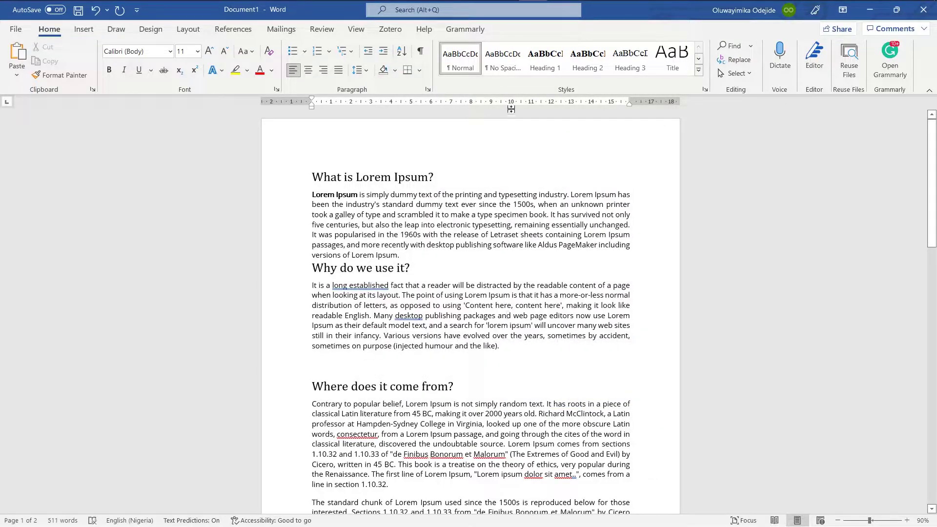
Modify the Normal style to Times New Roman, 12 pt, with justified alignment
right_click(460, 62)
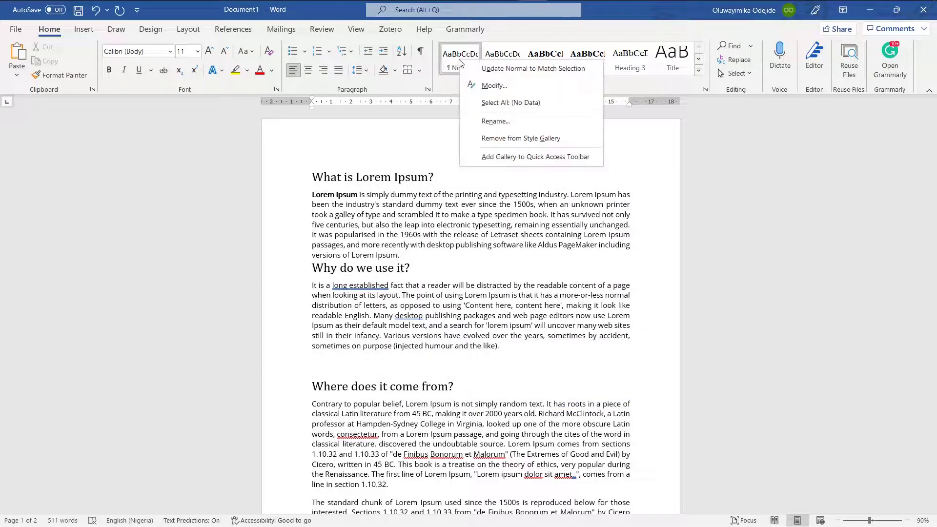
left_click(490, 87)
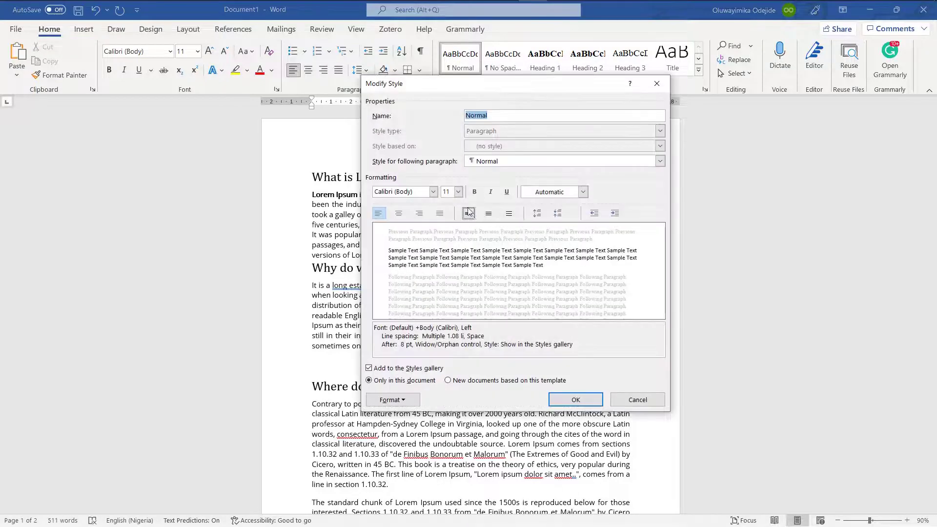
left_click(434, 192)
left_click(419, 232)
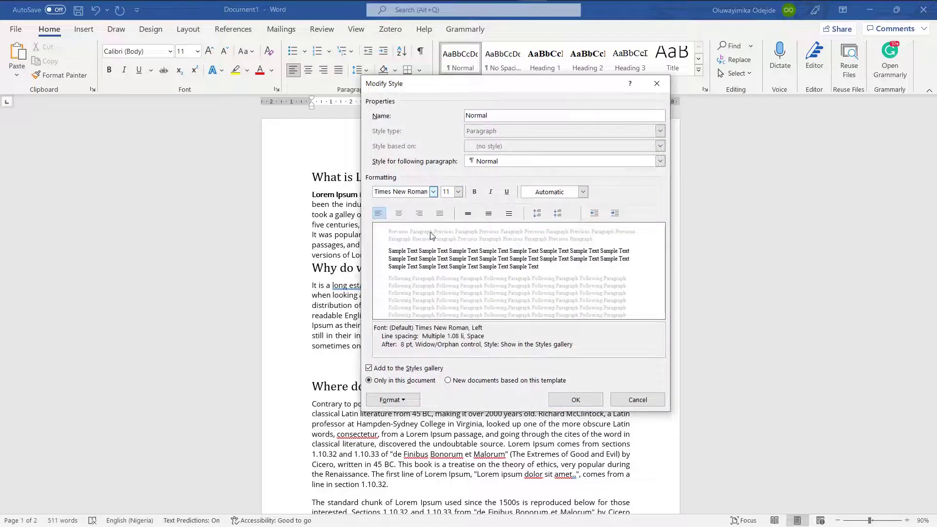
left_click(458, 191)
left_click(446, 237)
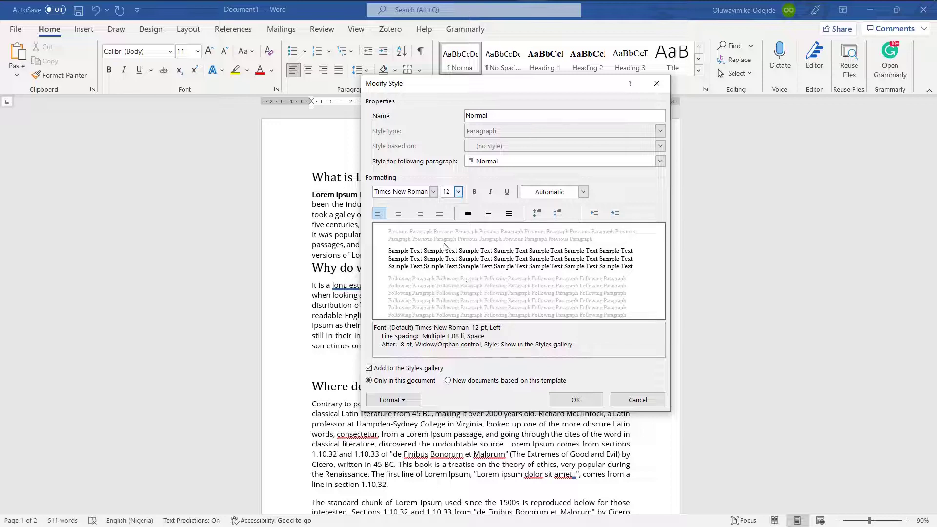
left_click(439, 214)
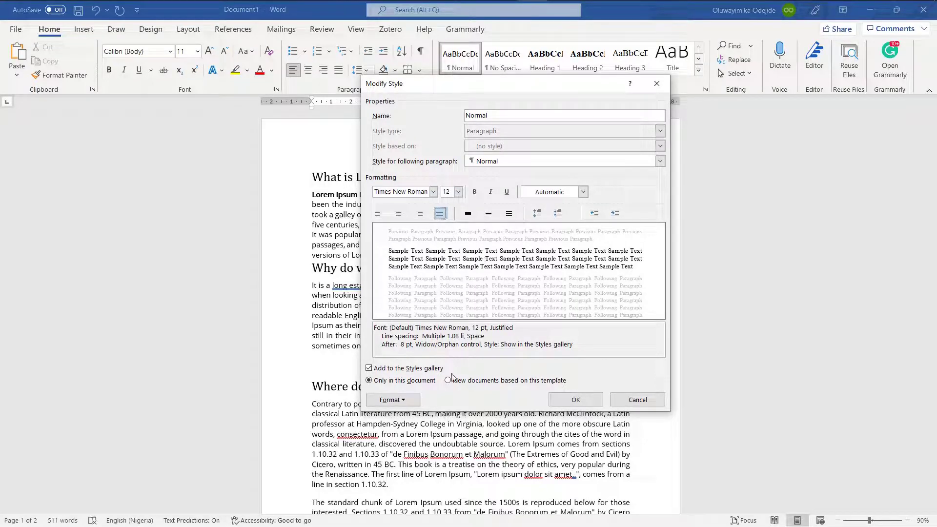
Set the Normal style's paragraph spacing to 0 pt after with double line spacing, and save the style changes
left_click(392, 401)
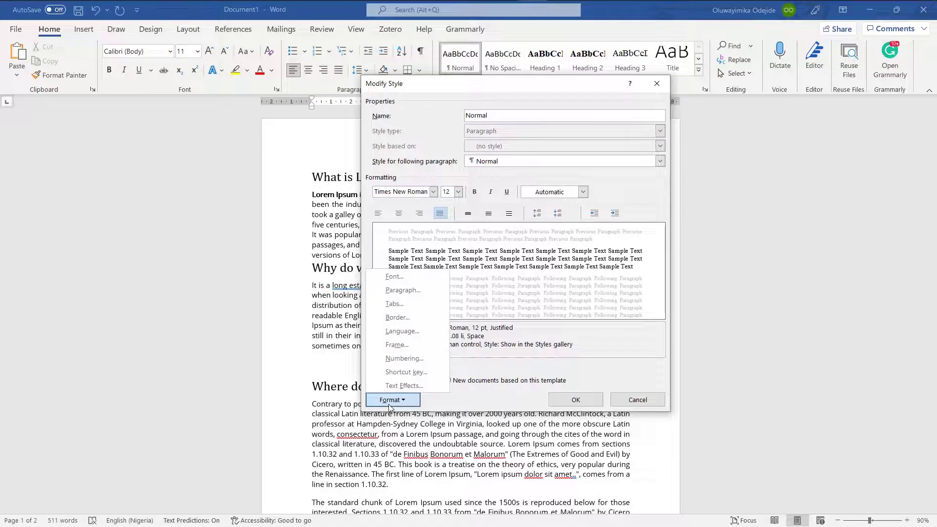
left_click(397, 293)
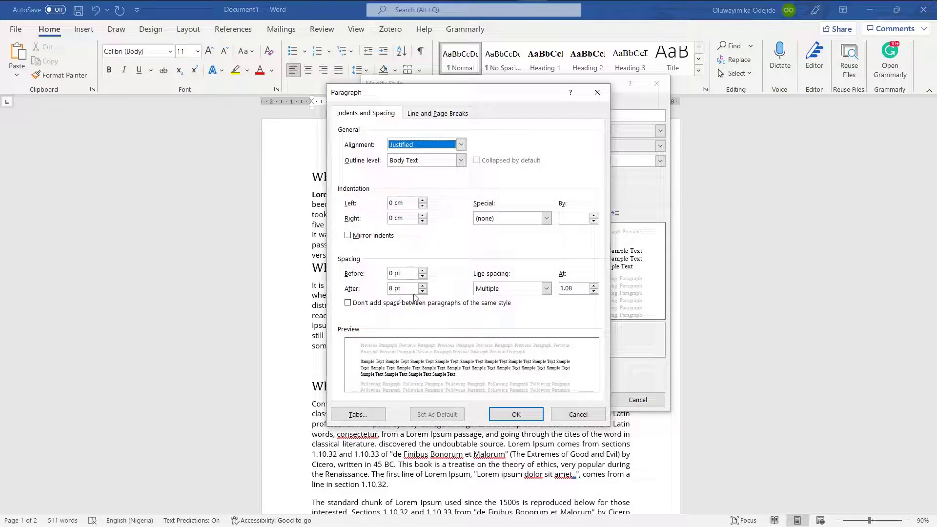
left_click(423, 292)
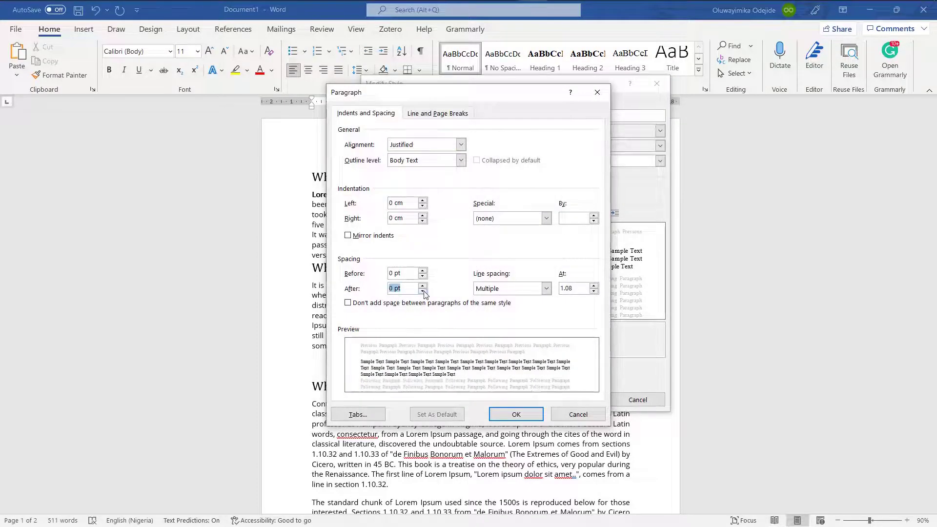
left_click(517, 288)
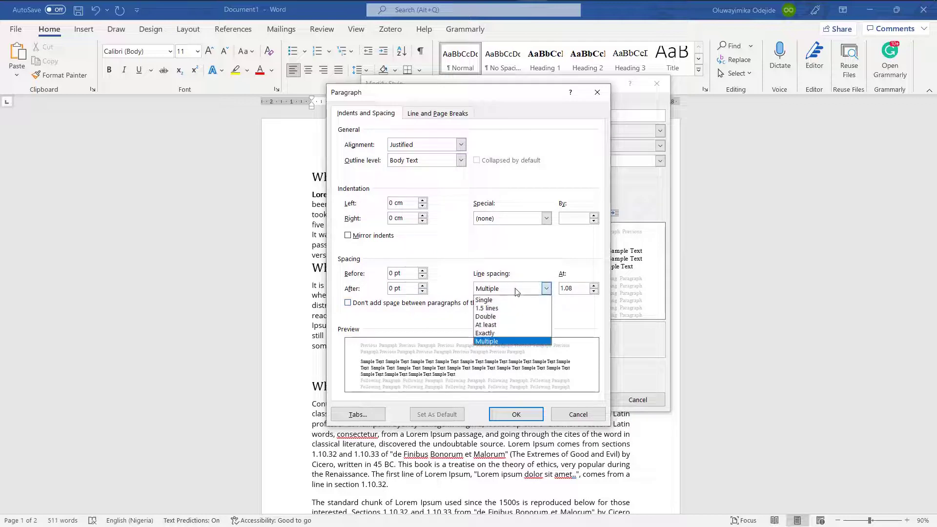
left_click(503, 317)
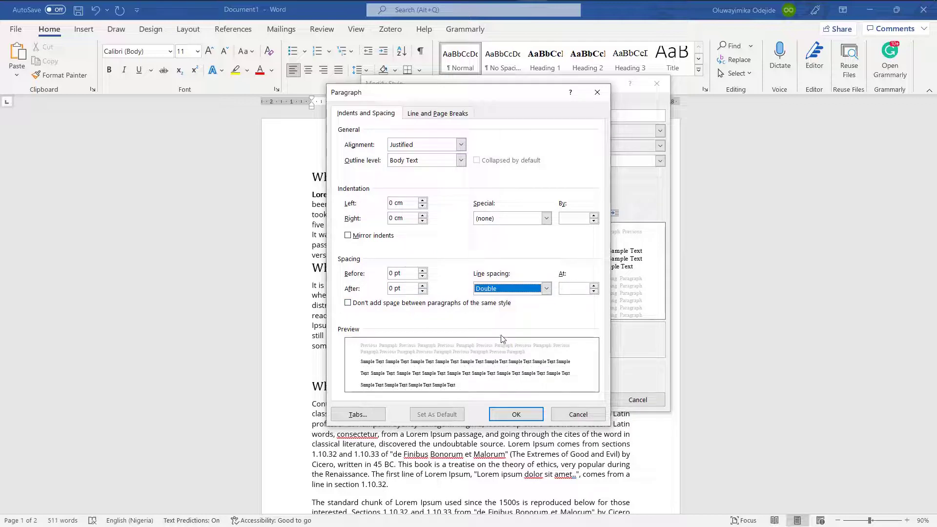
left_click(515, 419)
left_click(569, 400)
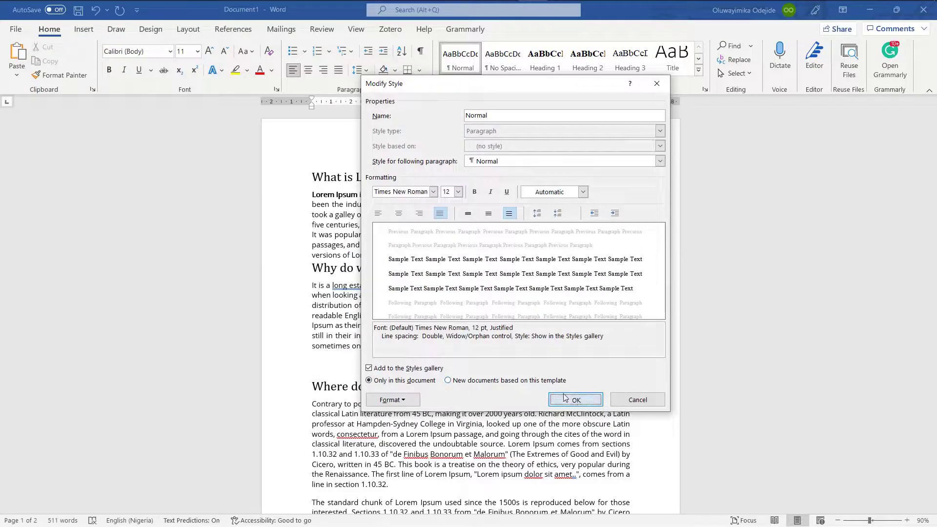
Insert a page break before the "What is Lorem Ipsum?" heading and add an empty line on the blank first page
left_click(314, 179)
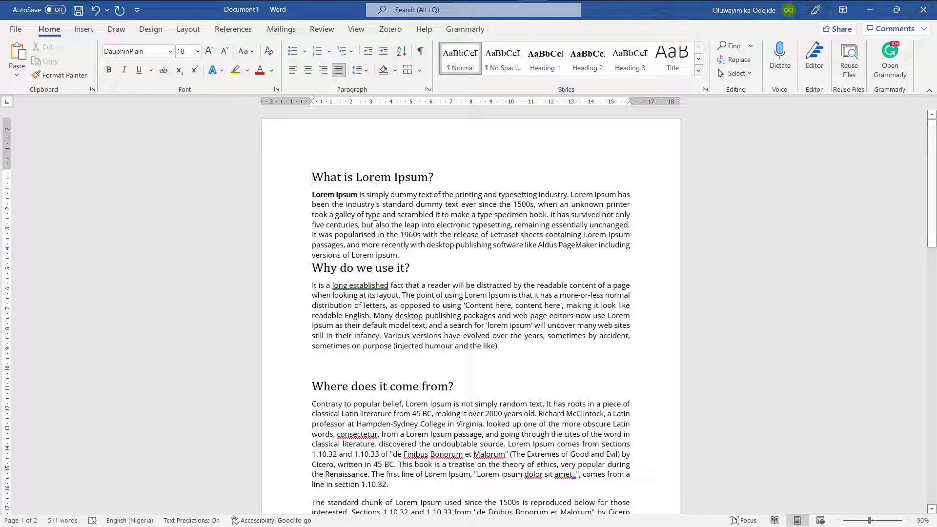
key("ctrl+Return")
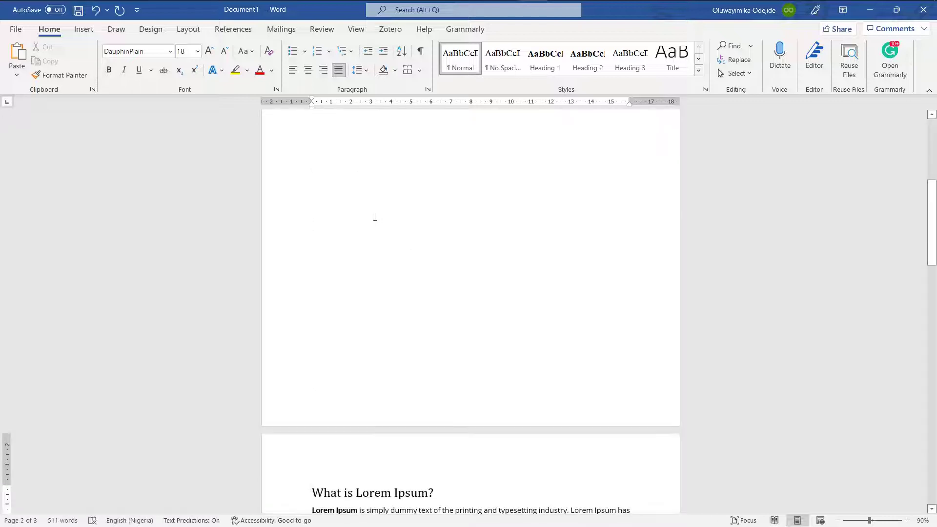
key("Up")
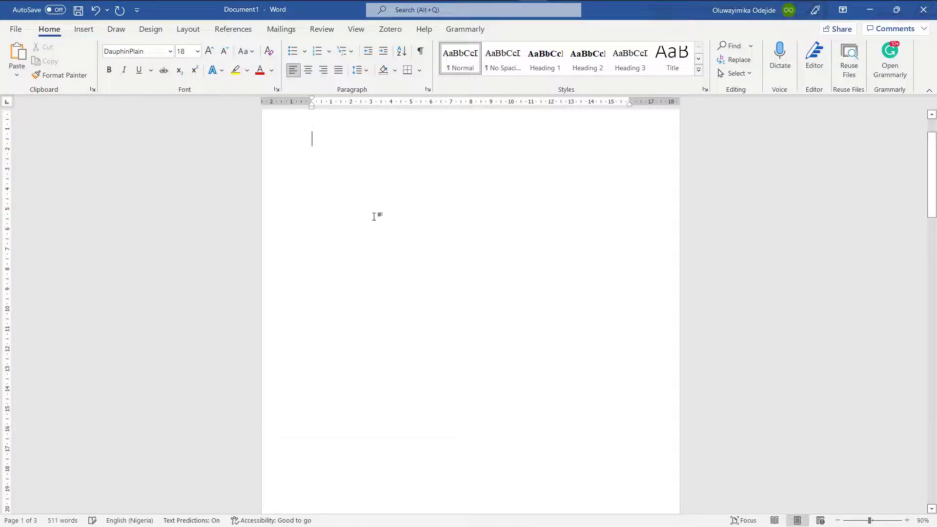
key("Return")
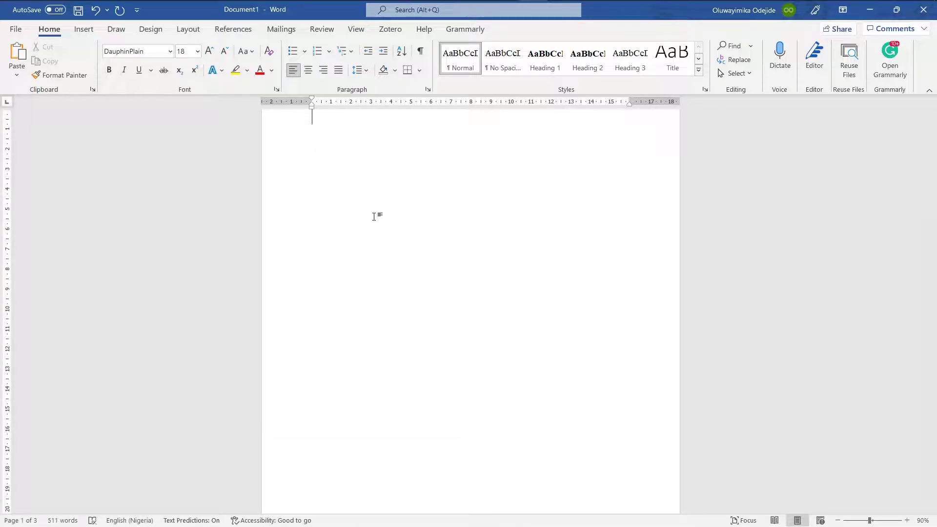
Add a "CHAPTER ONE" title line directly above the "What is Lorem Ipsum?" heading
scroll(373, 217, "down", 10)
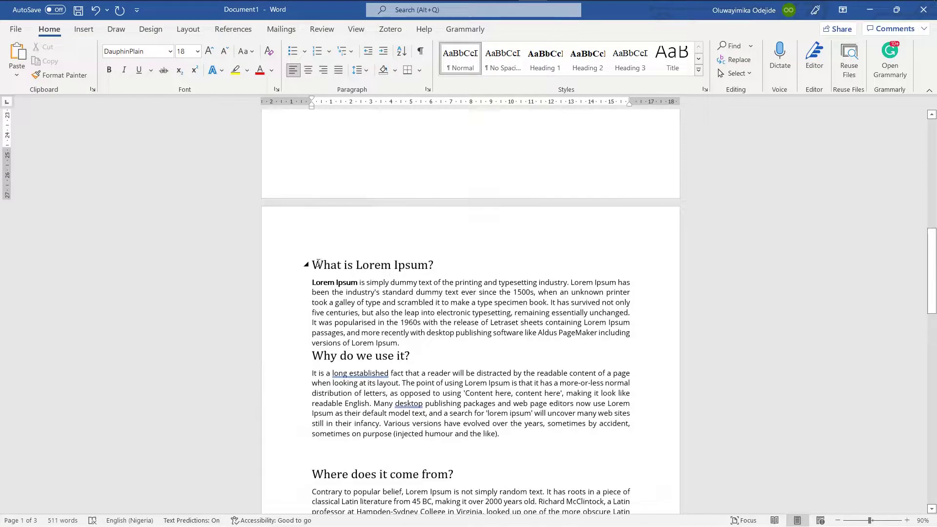
left_click(317, 264)
key("Return")
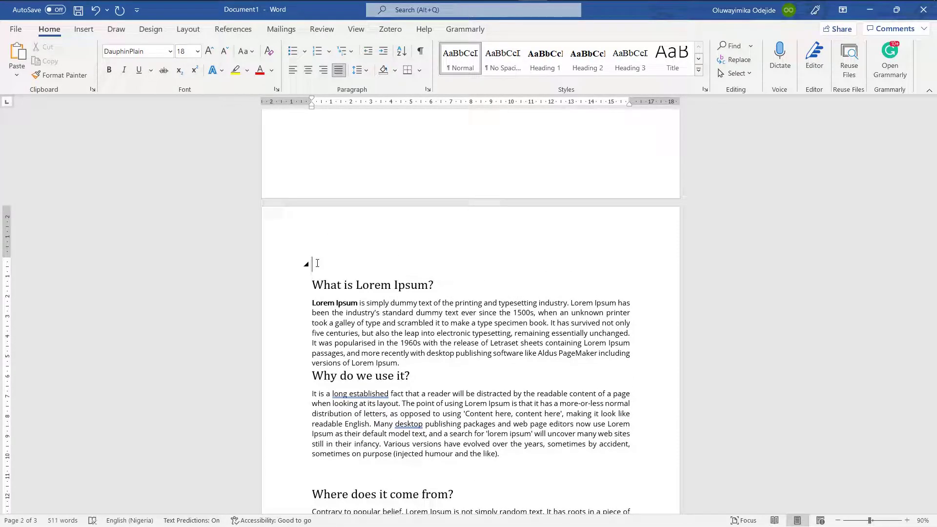
type("CHAP")
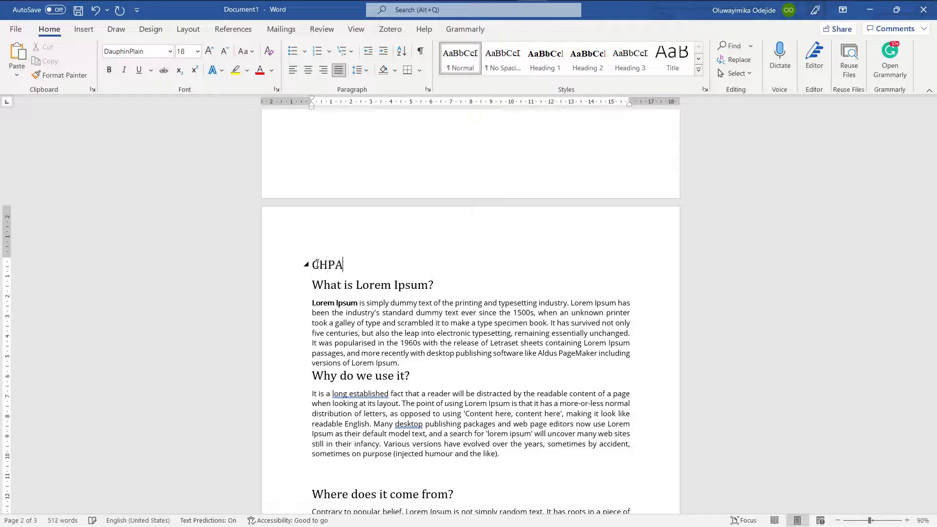
type("TER ONE")
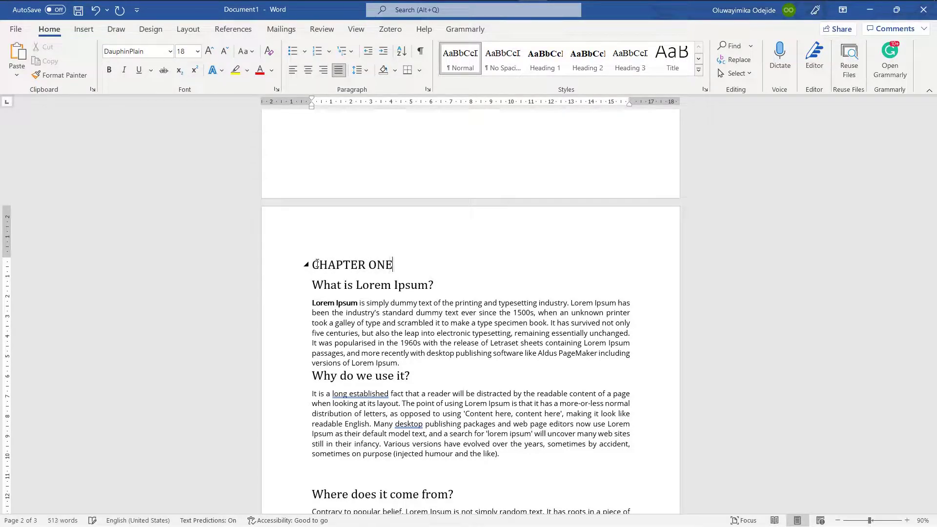
Number the "What is Lorem Ipsum?" heading as 1.1
key("Down")
key("Home")
type("1/1")
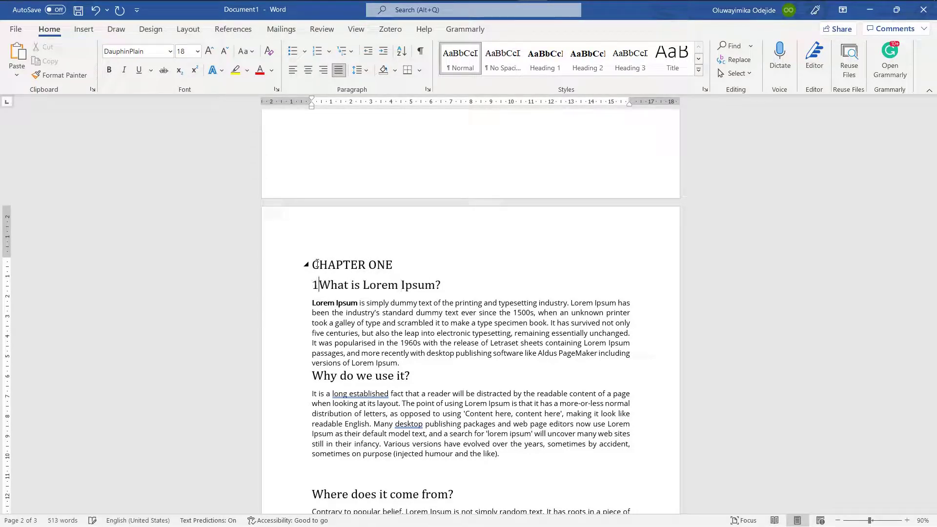
key("BackSpace")
key("BackSpace")
key("BackSpace")
type("1.1")
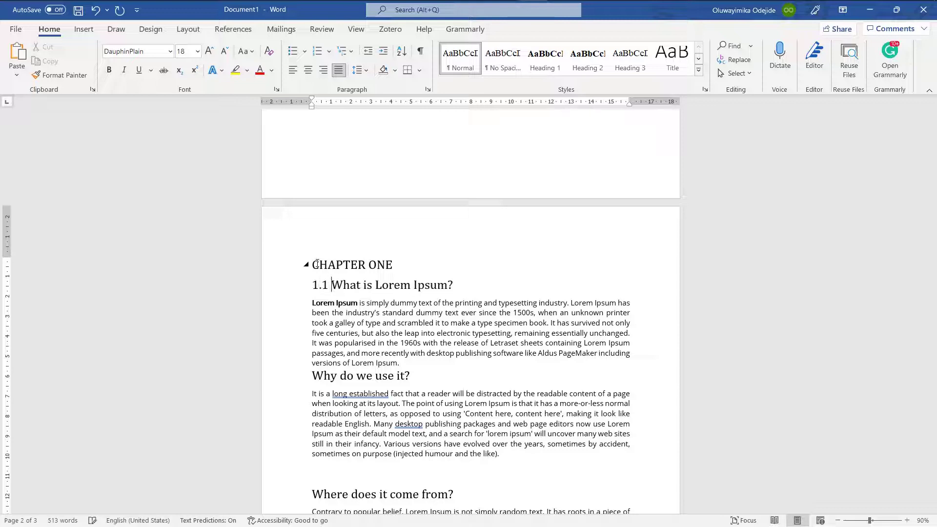
Number the "Why do we use it?" heading as 1.2 and the "Where does it come from?" heading as 1.2.1
left_click(305, 375)
type("1.2")
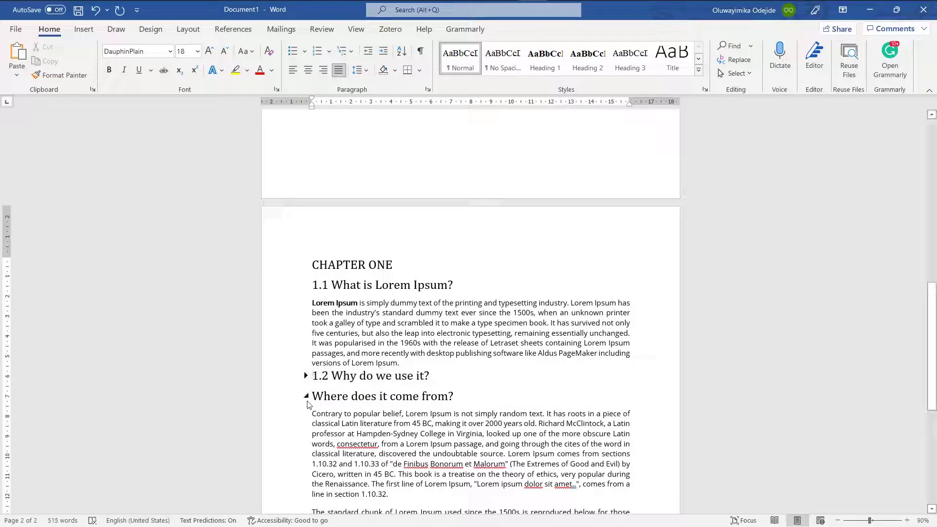
left_click(312, 395)
type("1.2.1")
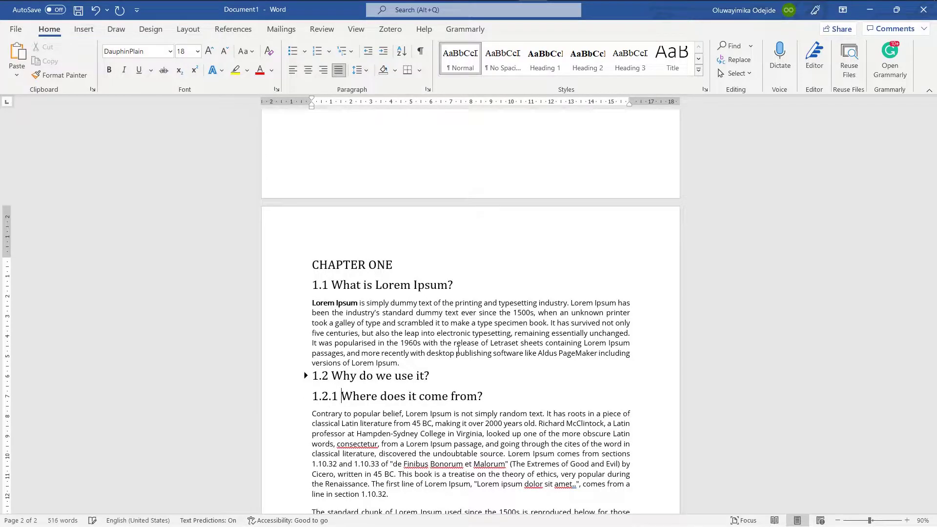
Insert a page break before the "Where can I get some?" heading and add an empty line above it on the new page
scroll(439, 356, "down", 5)
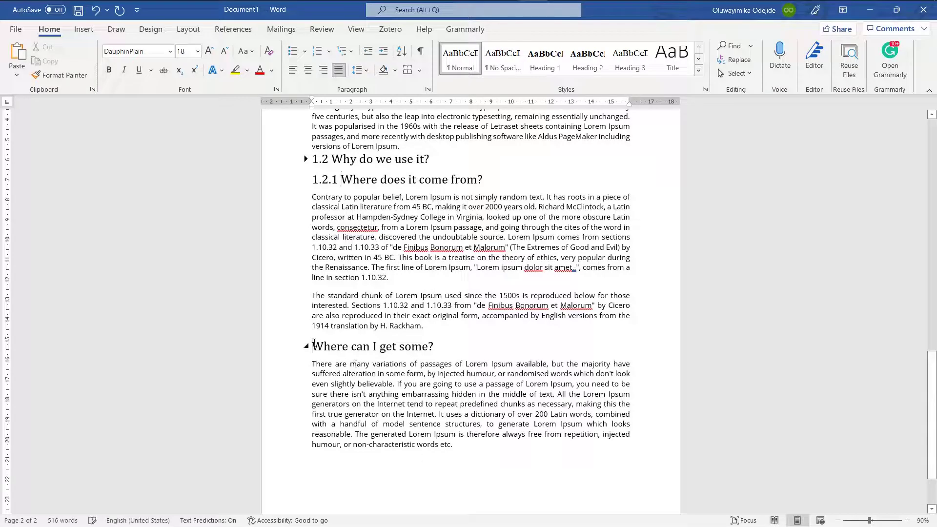
scroll(313, 342, "down", 3)
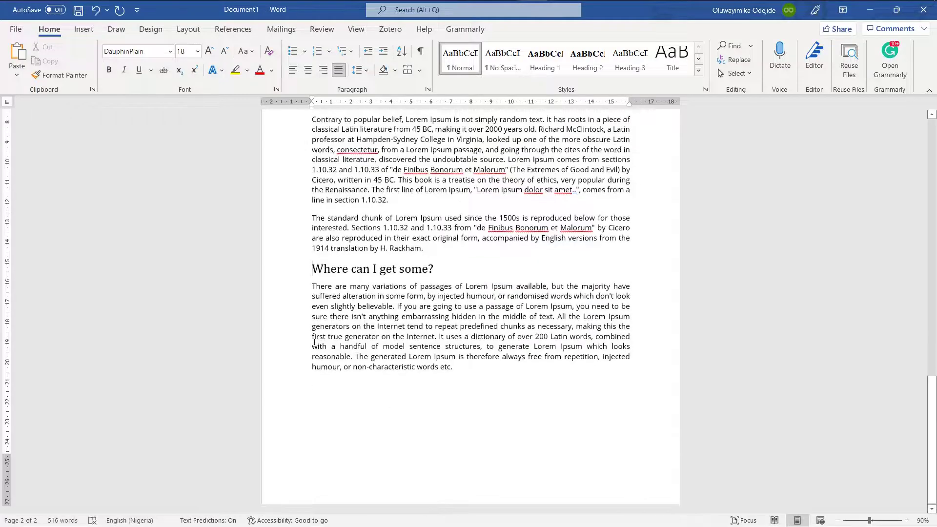
scroll(314, 342, "up", 3)
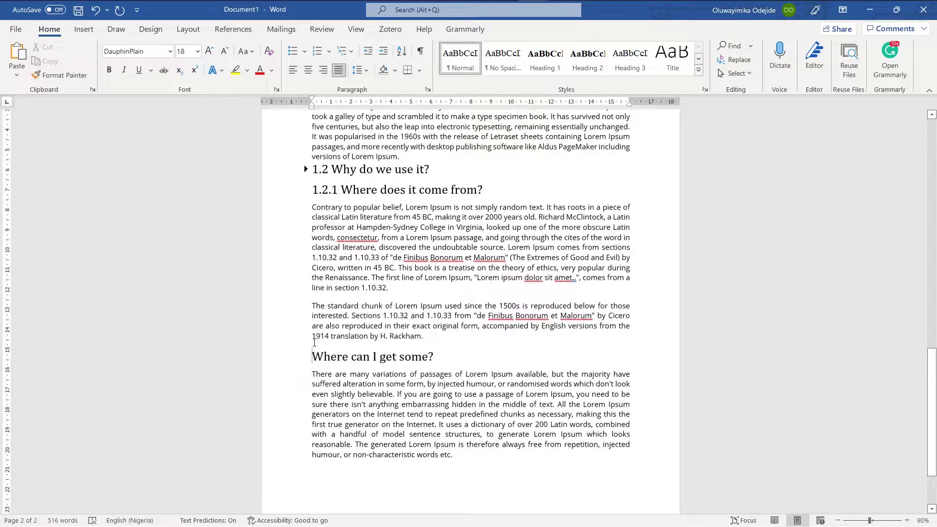
key("ctrl+Return")
key("Return")
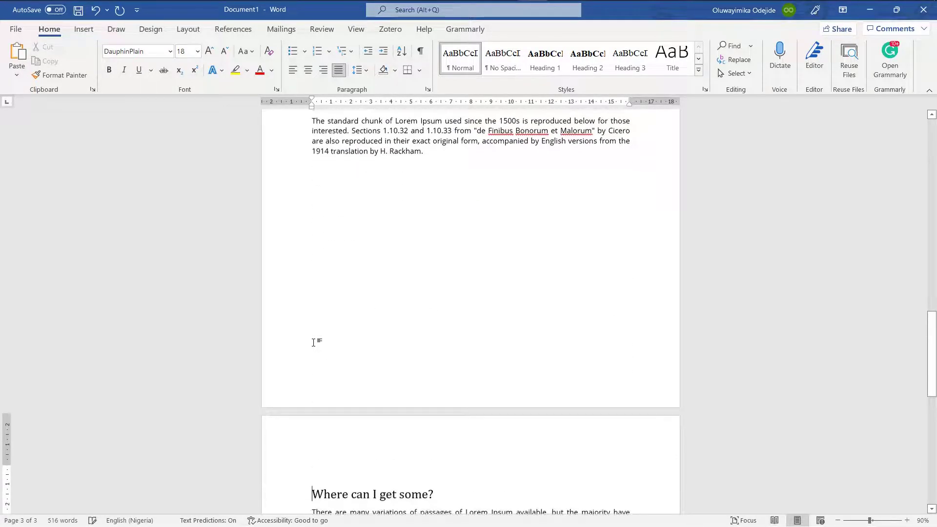
Add a "CHAPTER TWO" title line above the "Where can I get some?" heading and number that heading as 2.1
key("Up")
type("CHAPTER TWO")
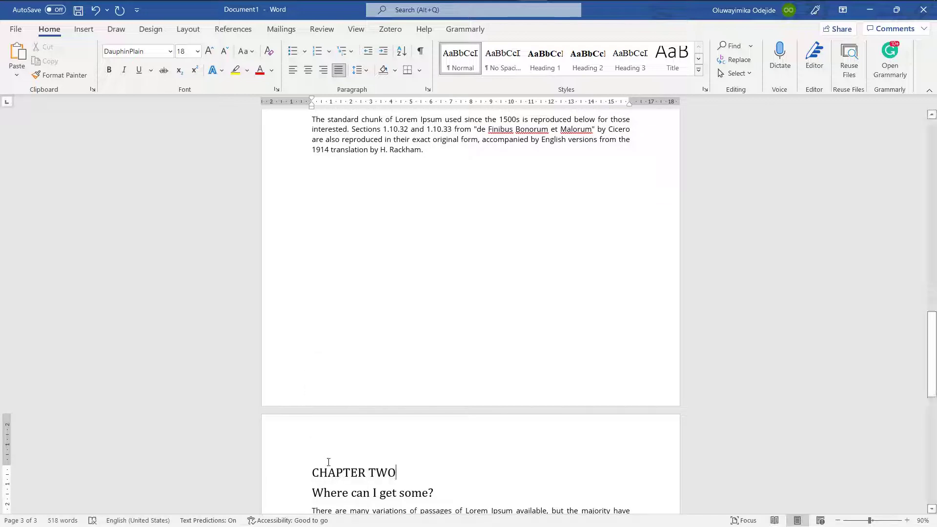
left_click(314, 494)
type("2.1")
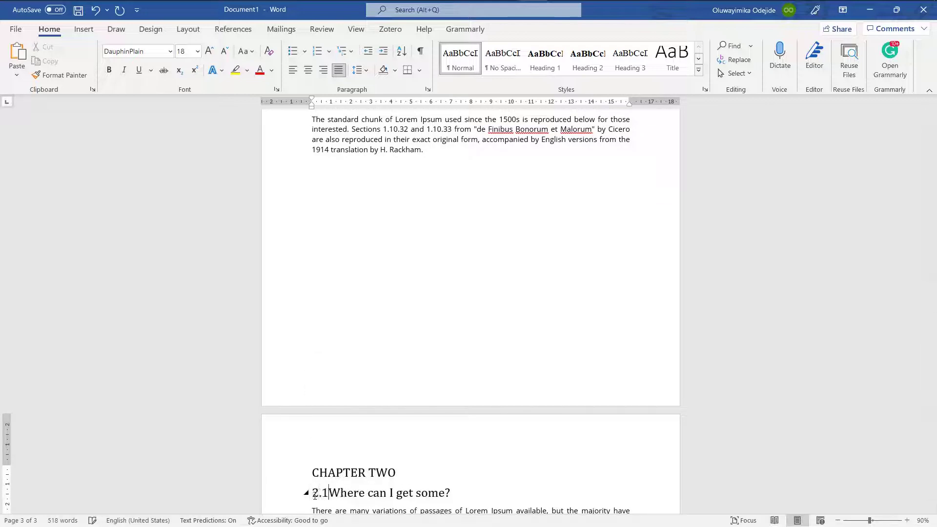
Duplicate the "2.1 Where can I get some?" heading and its paragraph directly below, and renumber the copied heading as 2.2
scroll(315, 496, "down", 5)
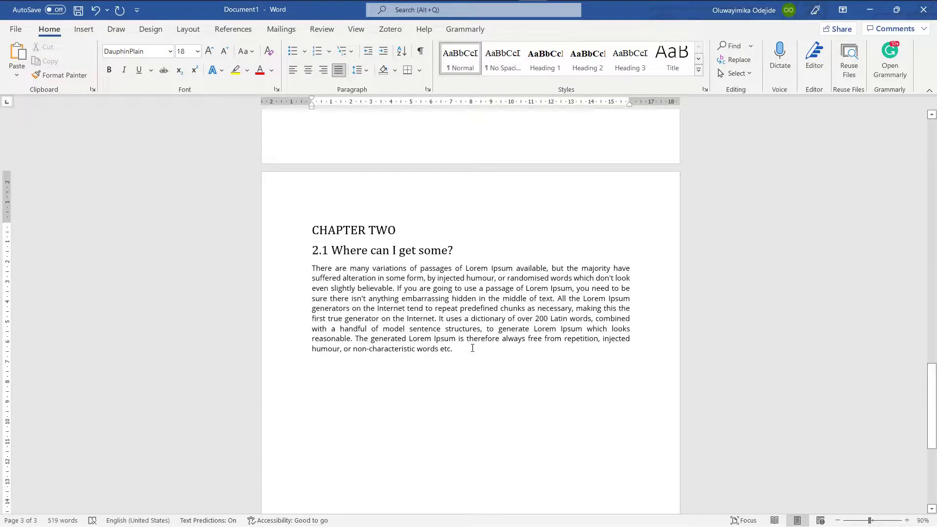
left_click_drag(461, 350, 307, 246)
key("ctrl+c")
left_click(416, 359)
key("ctrl+v")
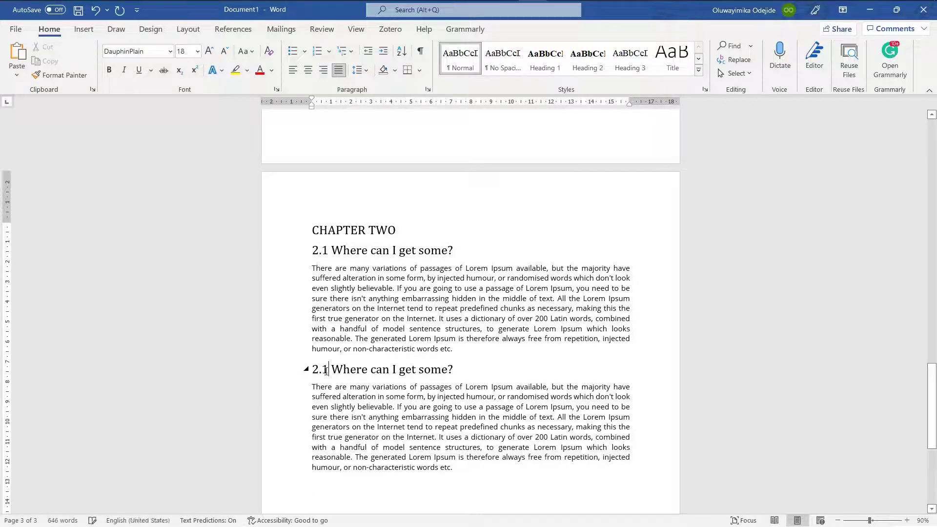
key("BackSpace")
type("2")
Apply the Heading 1 style to the "CHAPTER ONE" title
scroll(417, 345, "up", 12)
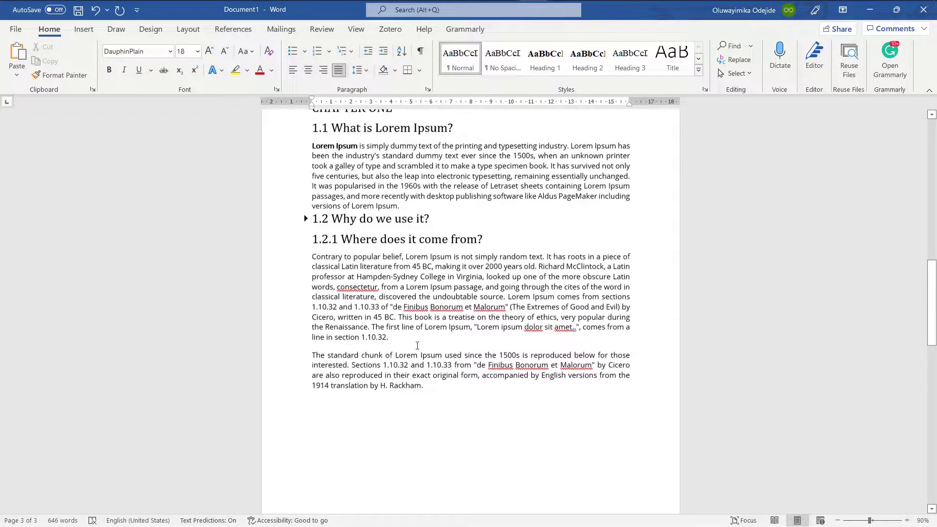
scroll(418, 346, "up", 8)
scroll(417, 346, "down", 7)
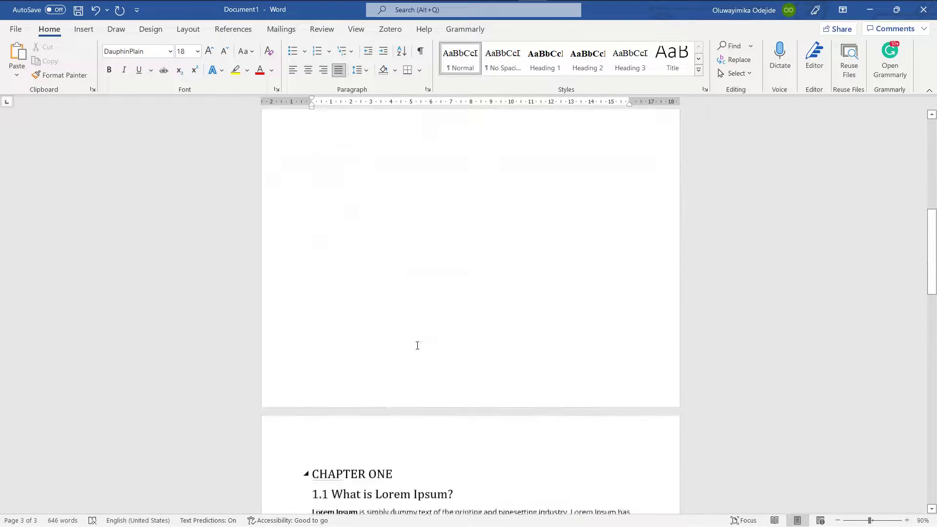
scroll(417, 346, "up", 1)
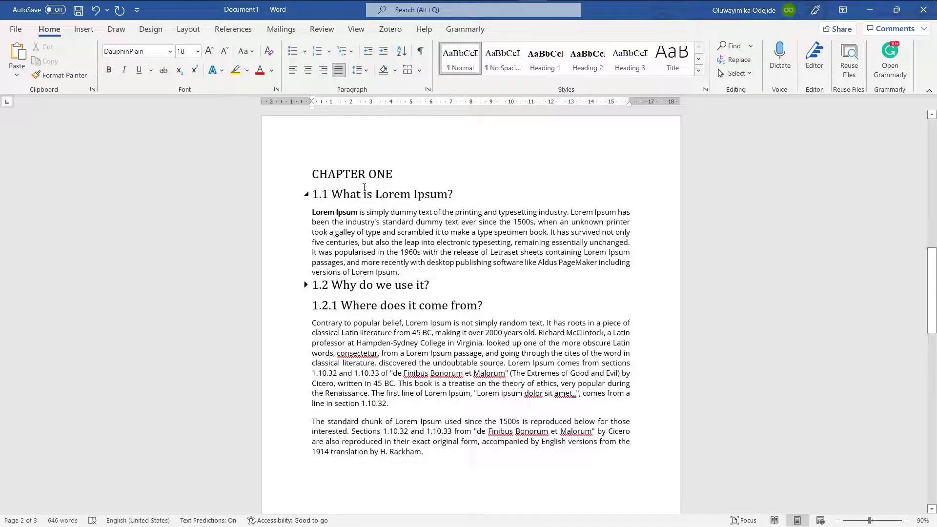
left_click(332, 173)
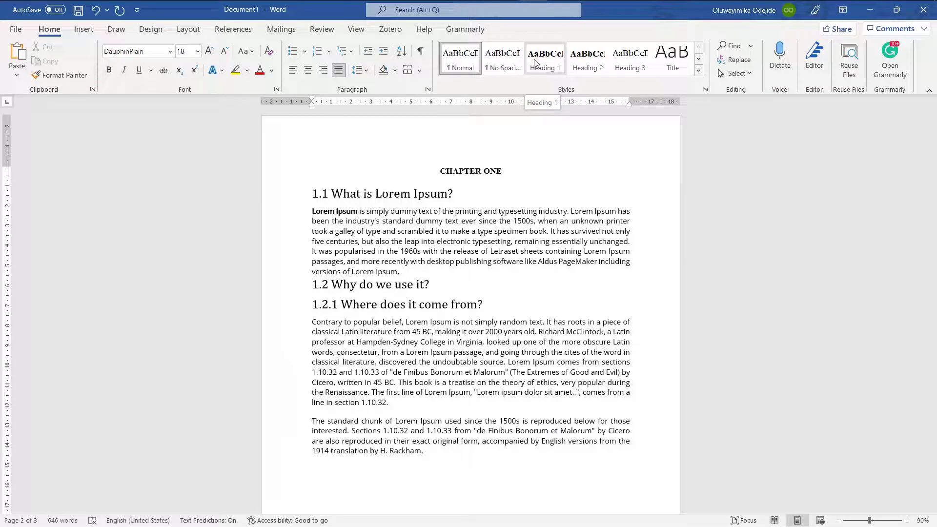
left_click(536, 63)
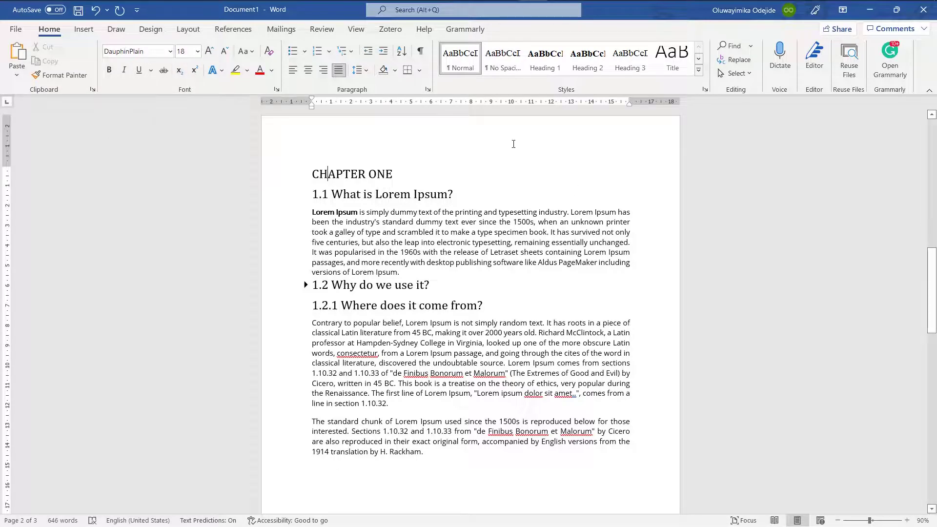
left_click(543, 61)
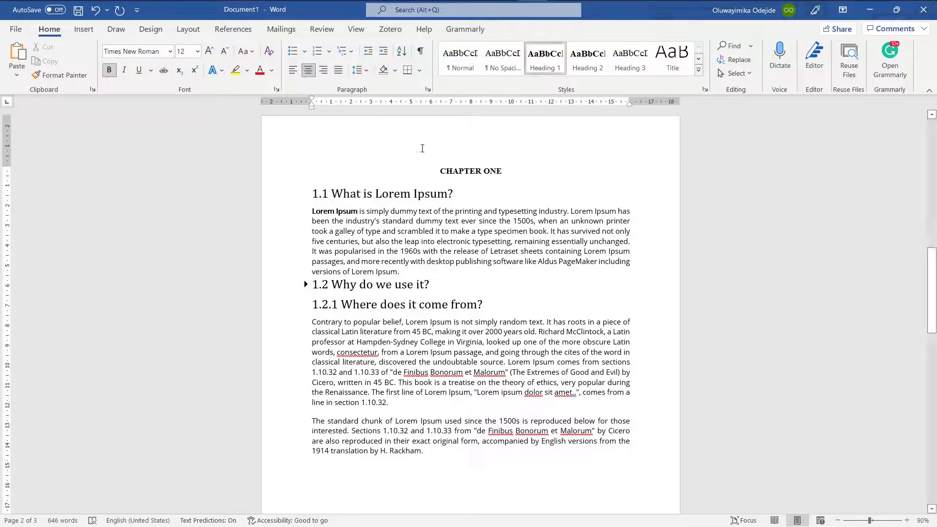
Apply the Heading 2 style to the "1.1 What is Lorem Ipsum?" heading
left_click(363, 195)
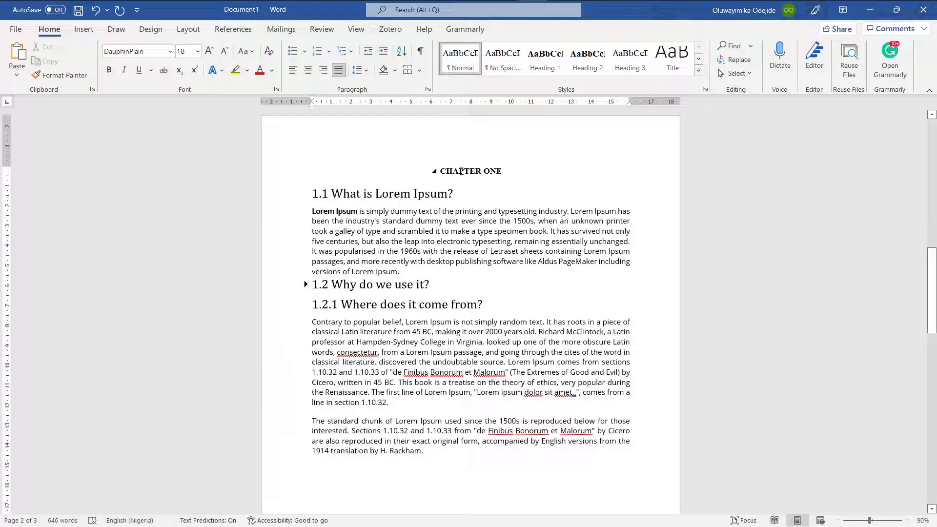
mouse_move(324, 195)
mouse_move(481, 180)
mouse_move(374, 186)
left_click_drag(312, 195, 316, 195)
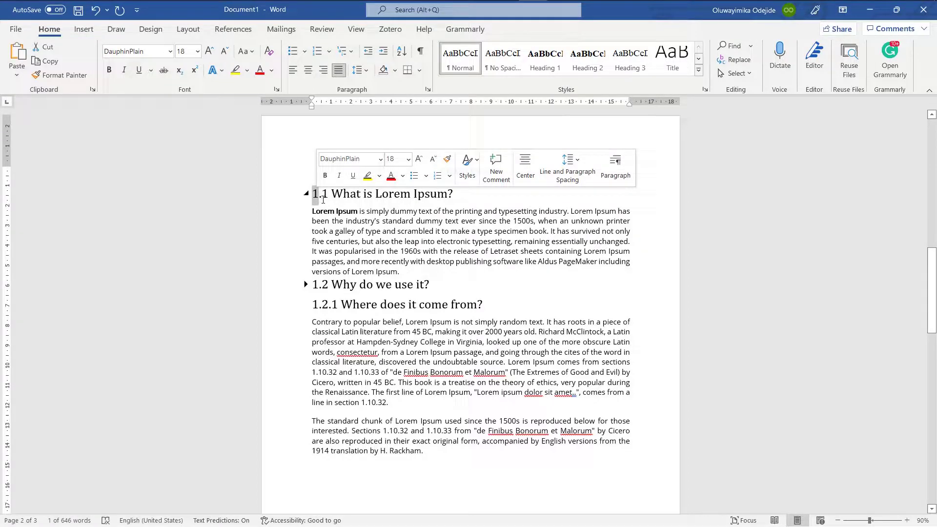
left_click(328, 196)
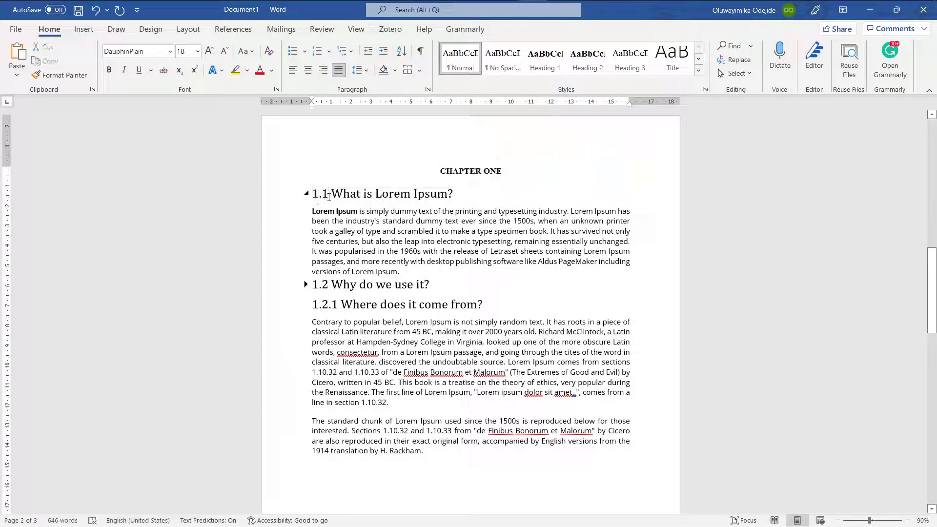
type("2")
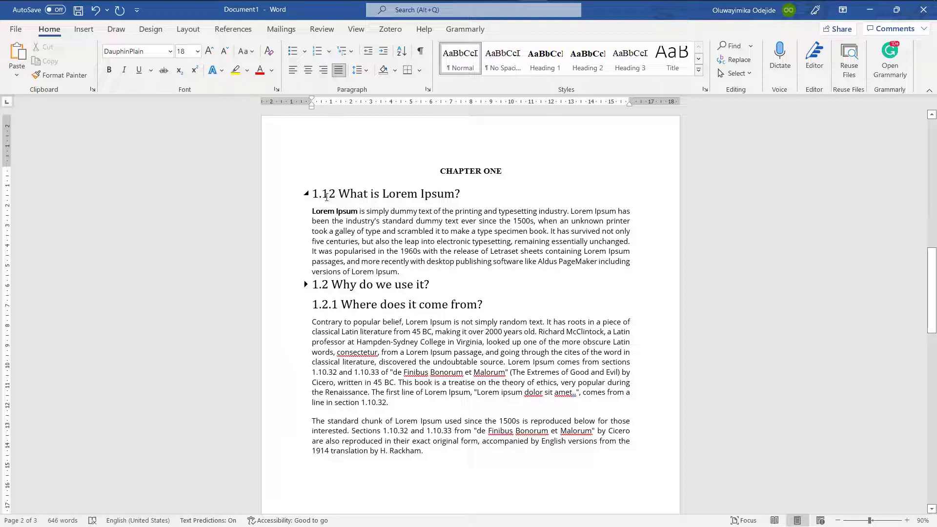
key("BackSpace")
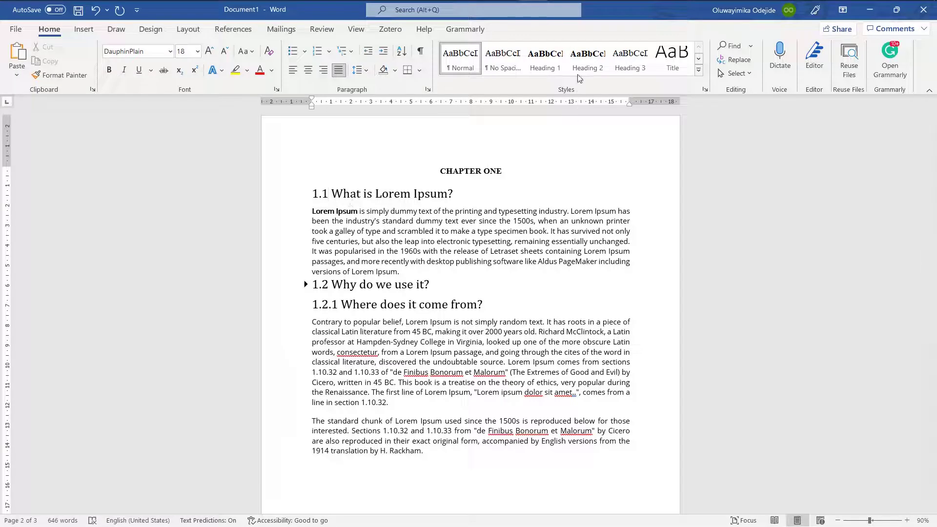
left_click(593, 71)
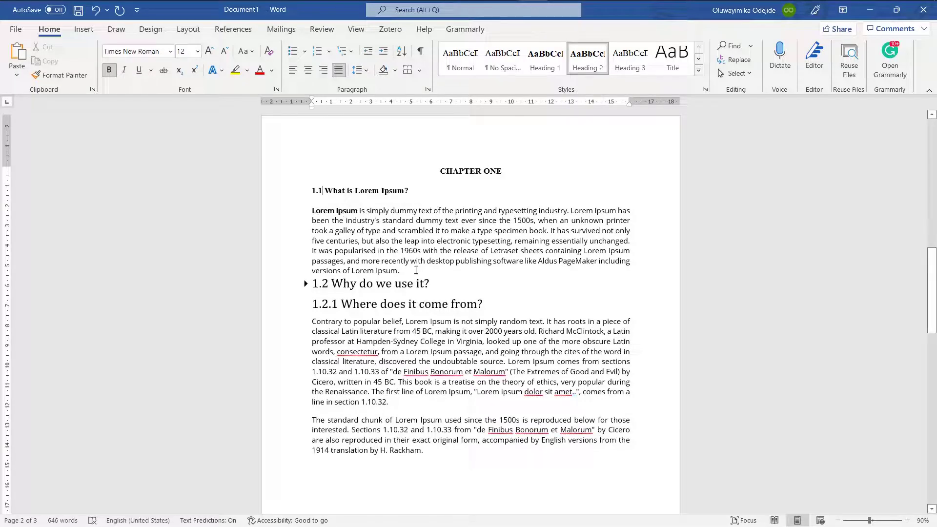
Apply the Normal style to the paragraph under heading 1.1, including its bold opening words "Lorem Ipsum", and indent its first line
triple_click(391, 254)
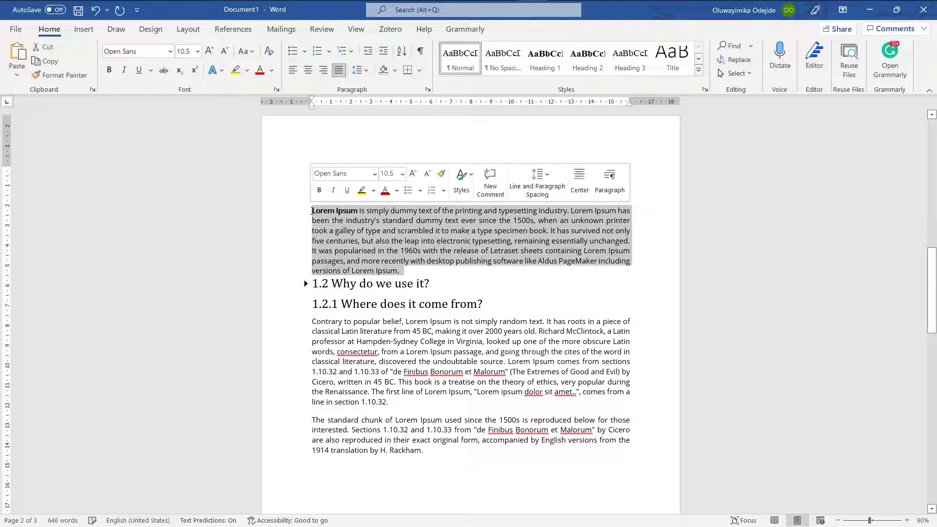
left_click(460, 58)
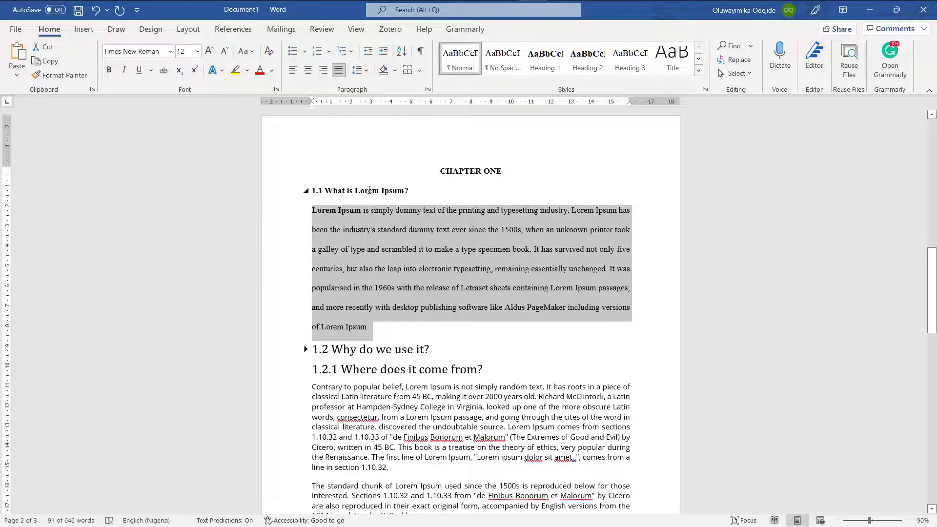
left_click(327, 211)
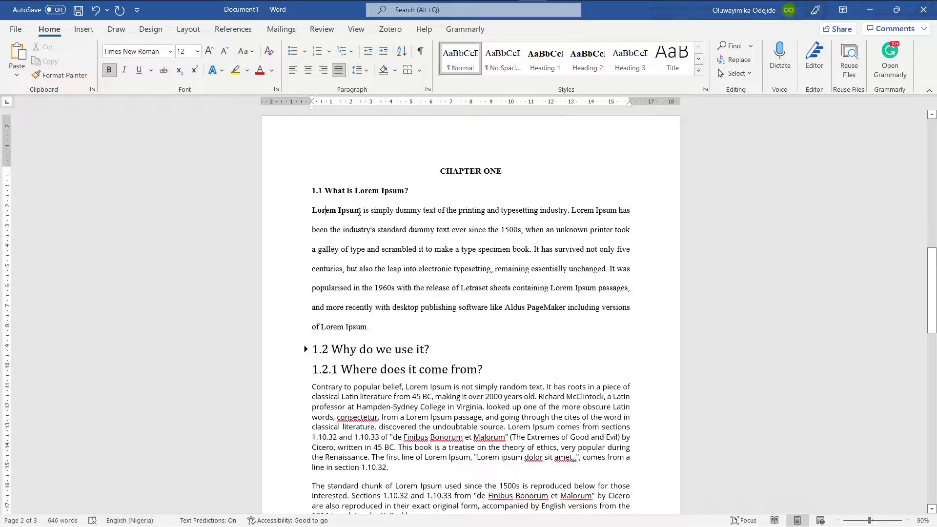
left_click_drag(360, 211, 307, 213)
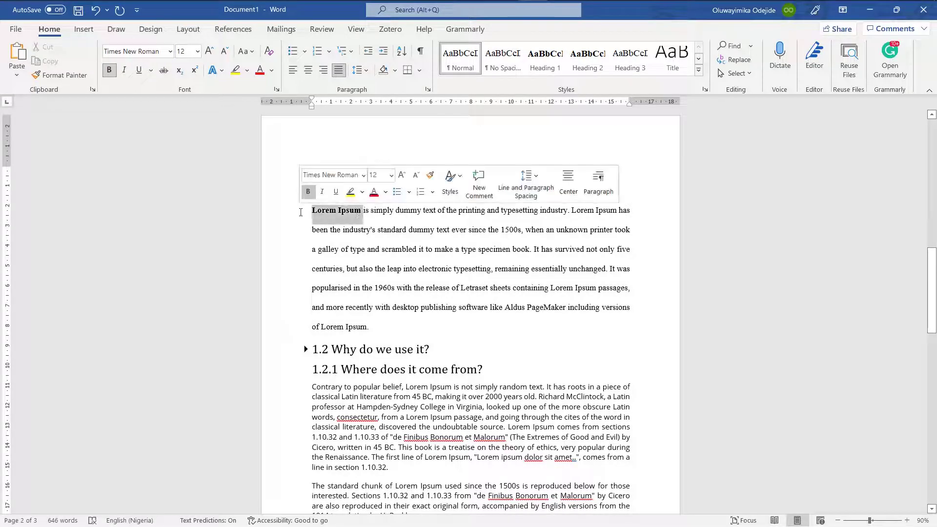
left_click(461, 58)
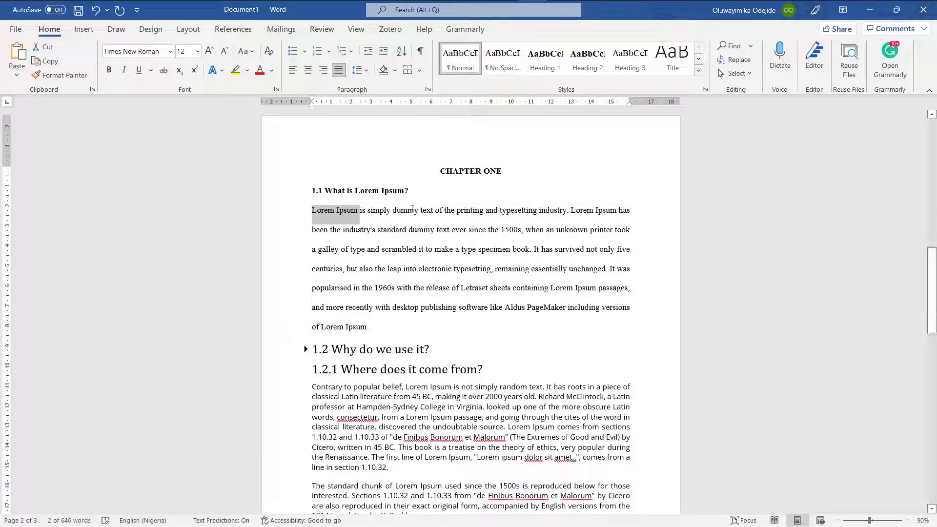
left_click(313, 218)
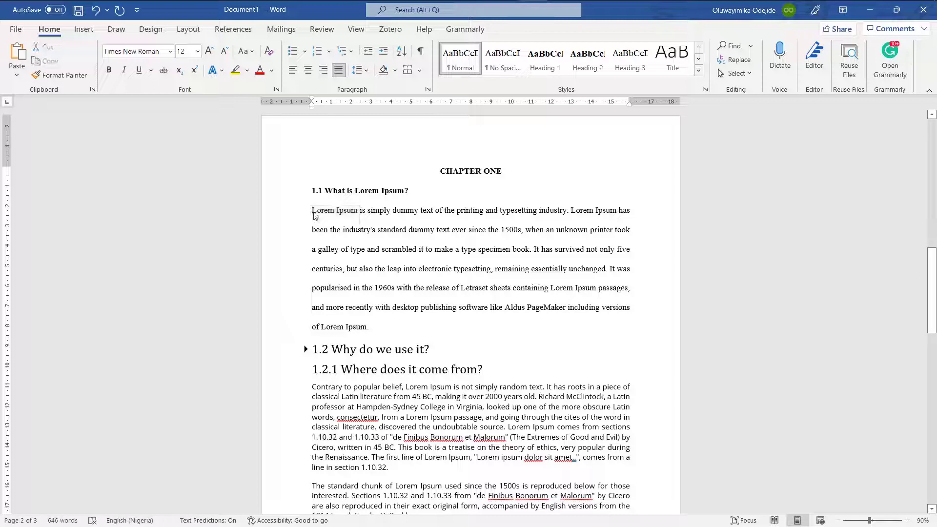
key("Tab")
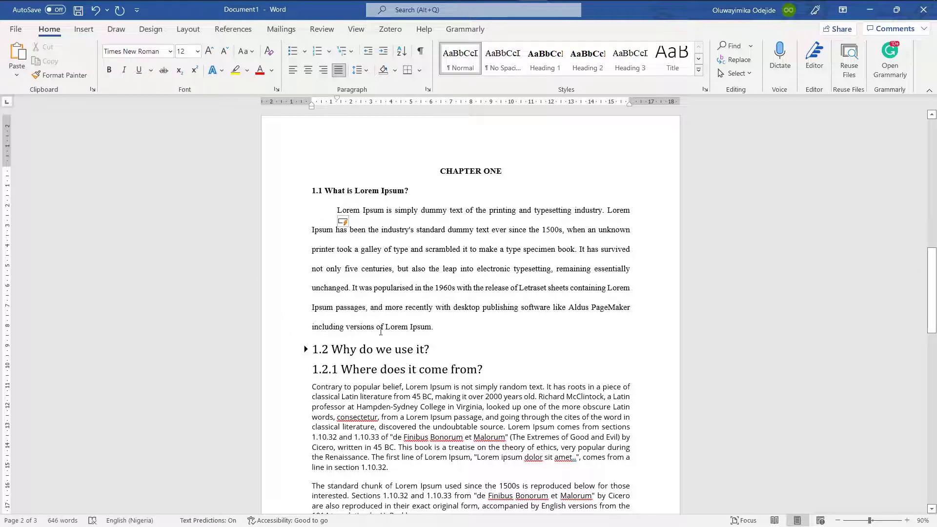
Expand the collapsed "1.2 Why do we use it?" section and apply the Heading 2 style to its heading
scroll(387, 343, "down", 2)
left_click(350, 309)
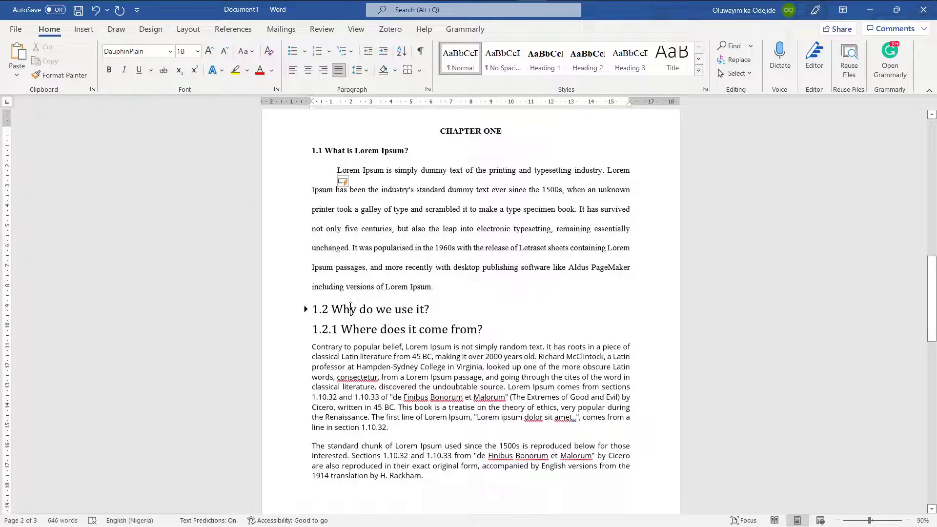
left_click(306, 310)
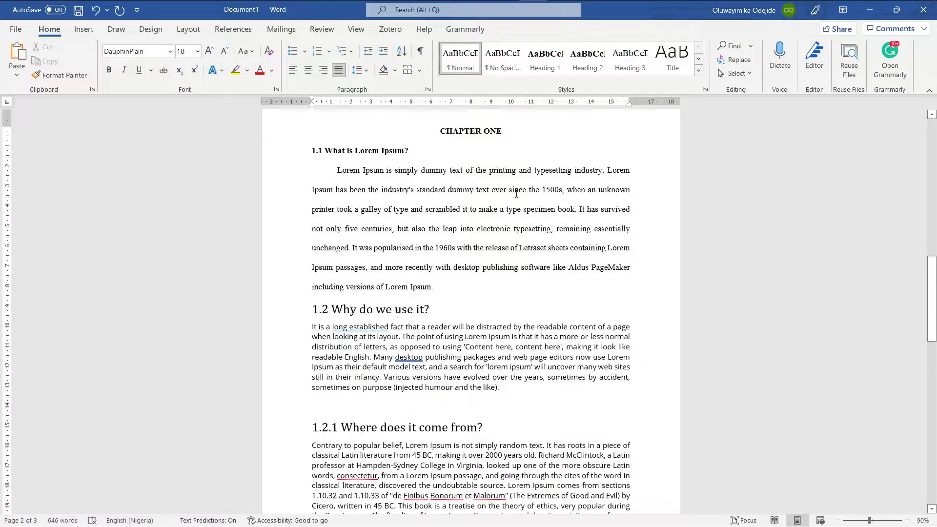
left_click(588, 70)
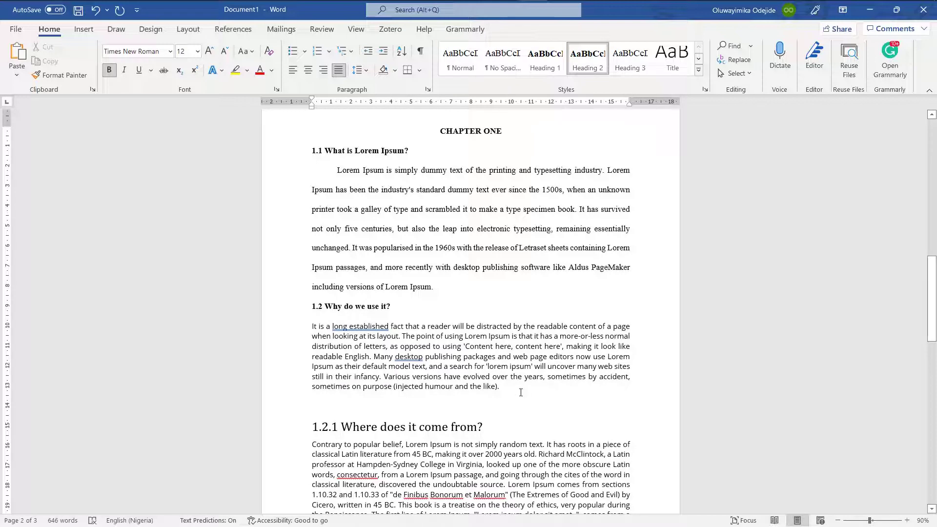
Apply the Normal style to the paragraph under heading 1.2 and indent its first line
left_click_drag(512, 390, 311, 328)
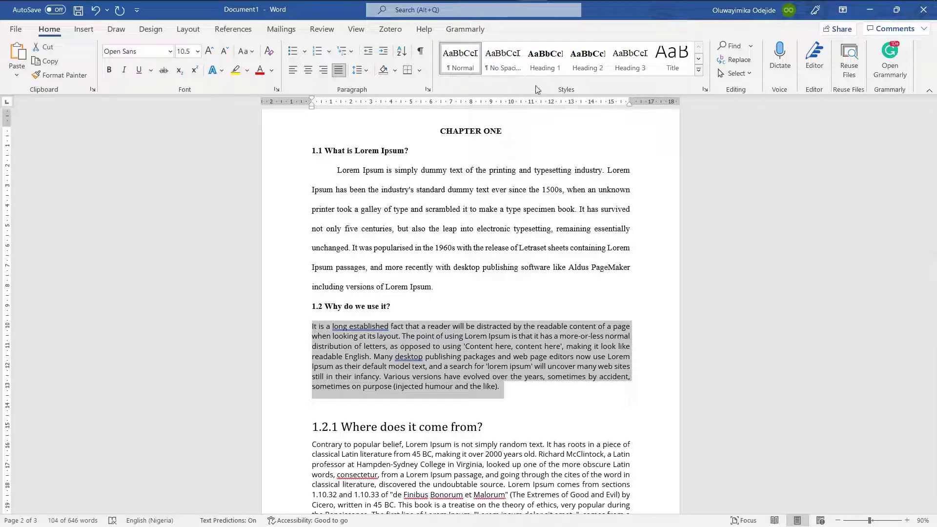
left_click(459, 61)
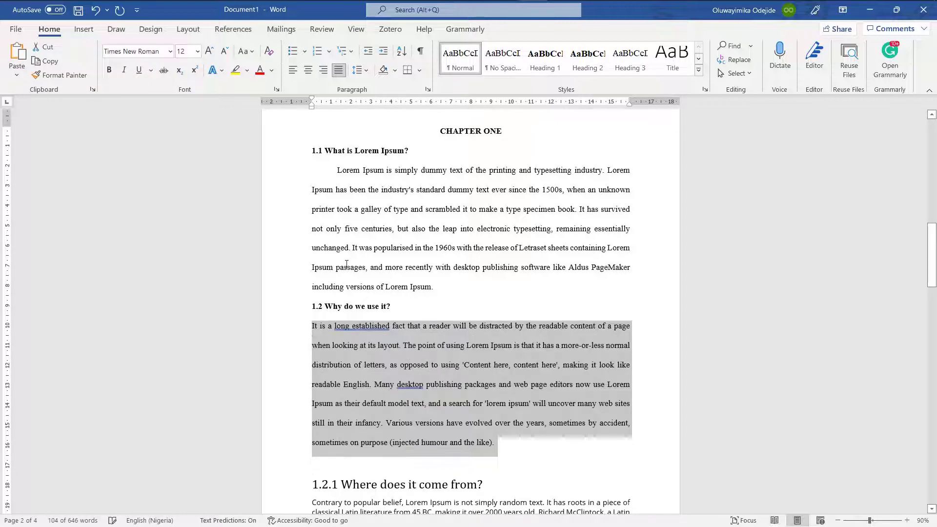
left_click(315, 328)
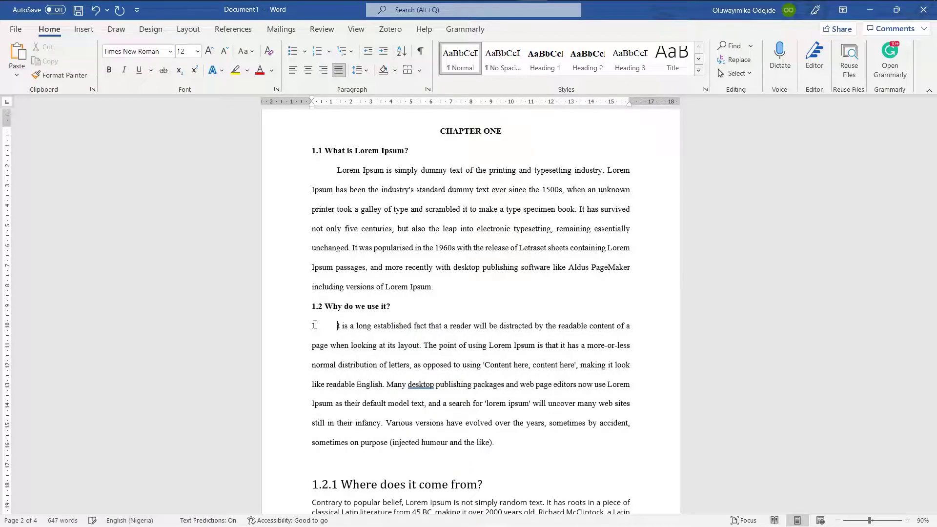
key("Tab")
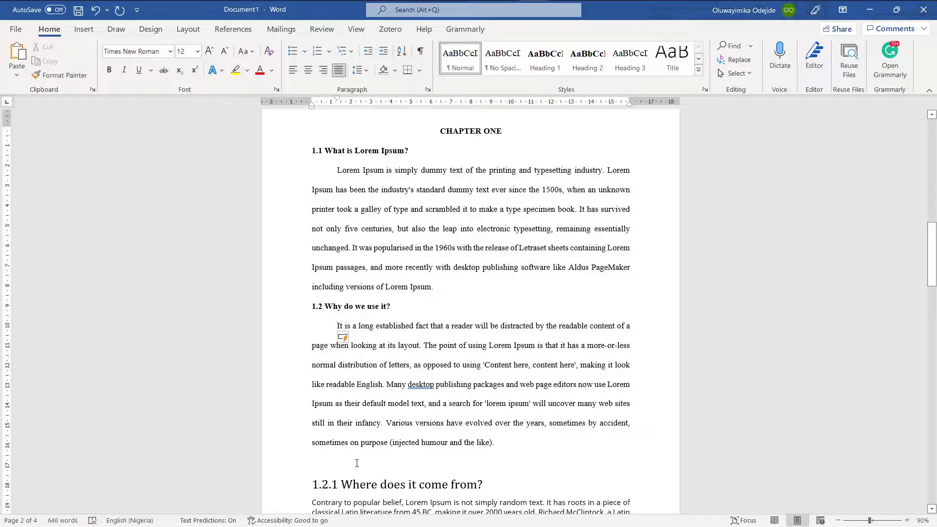
Add bold to the Heading 3 style and apply it to the "1.2.1 Where does it come from?" heading
scroll(357, 464, "down", 3)
scroll(357, 464, "down", 4)
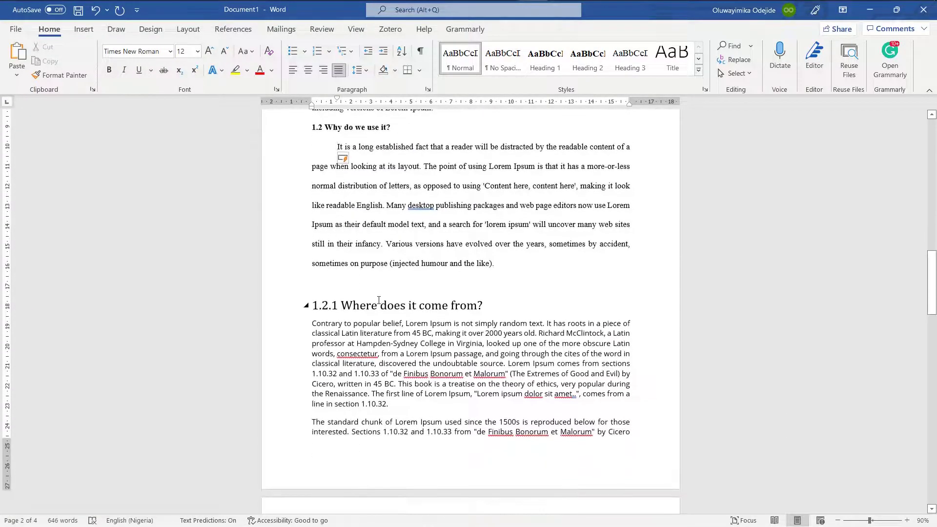
left_click(378, 302)
left_click(318, 307)
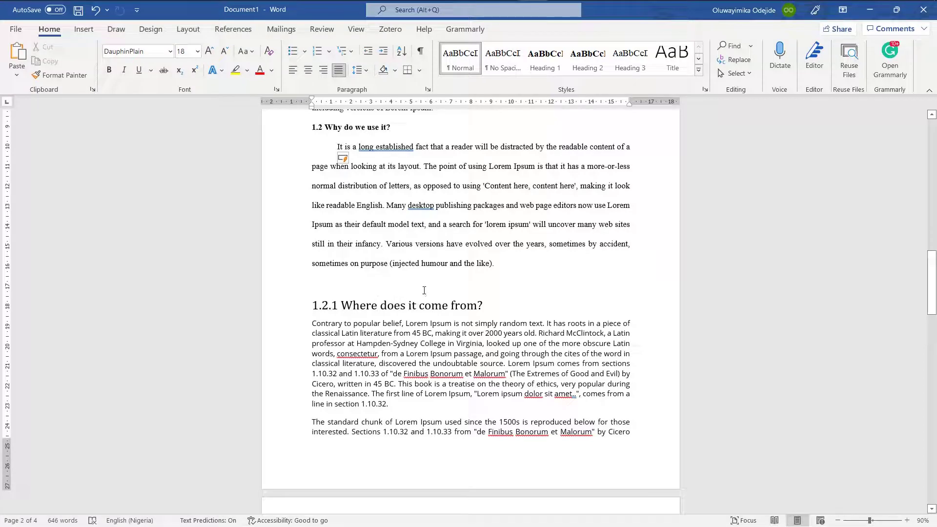
right_click(630, 70)
left_click(639, 93)
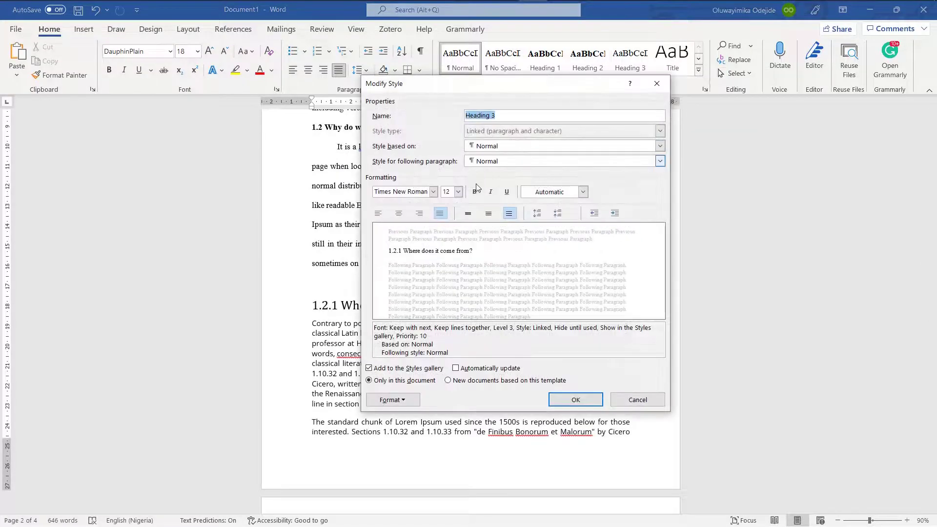
left_click(475, 193)
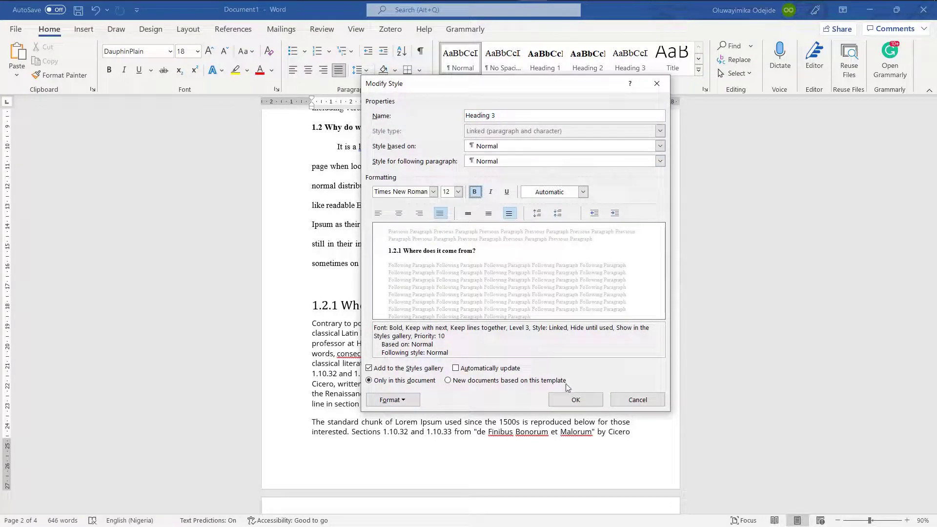
left_click(568, 402)
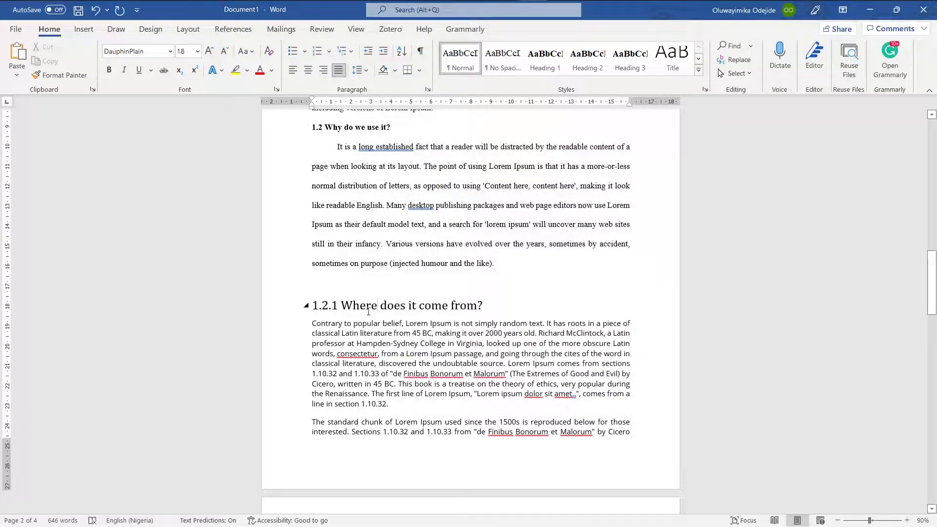
left_click(630, 58)
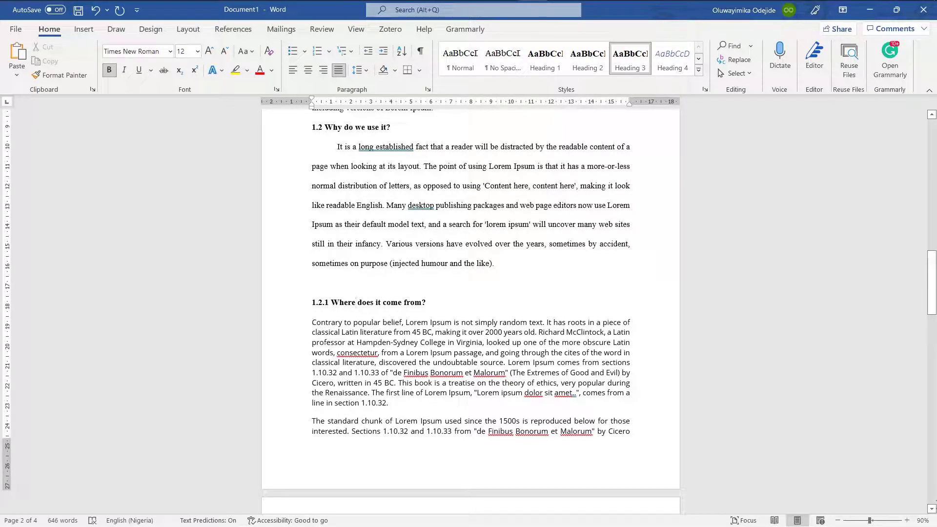
Apply the Normal style to both paragraphs under heading 1.2.1
left_click(907, 520)
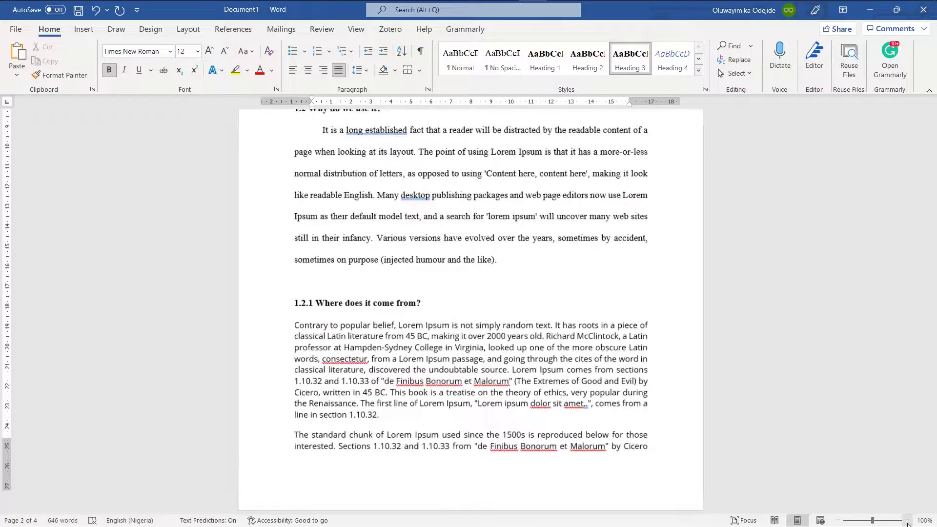
left_click(907, 520)
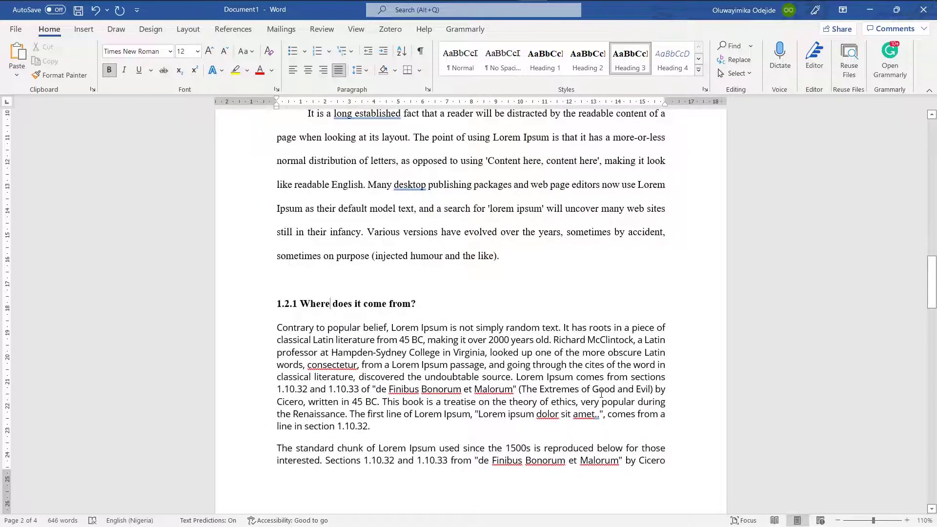
scroll(602, 393, "down", 3)
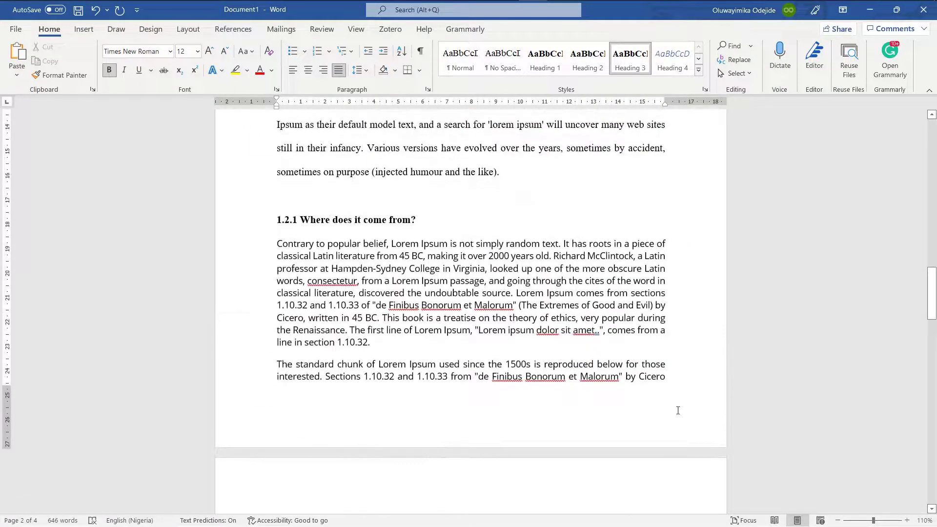
left_click_drag(672, 377, 314, 523)
left_click(283, 268)
left_click_drag(350, 403, 416, 440)
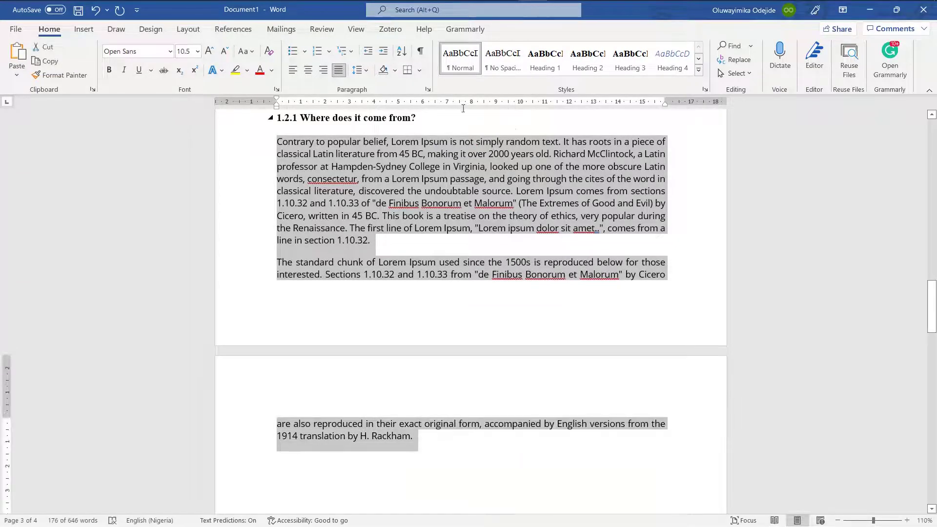
left_click(460, 58)
scroll(455, 280, "down", 1)
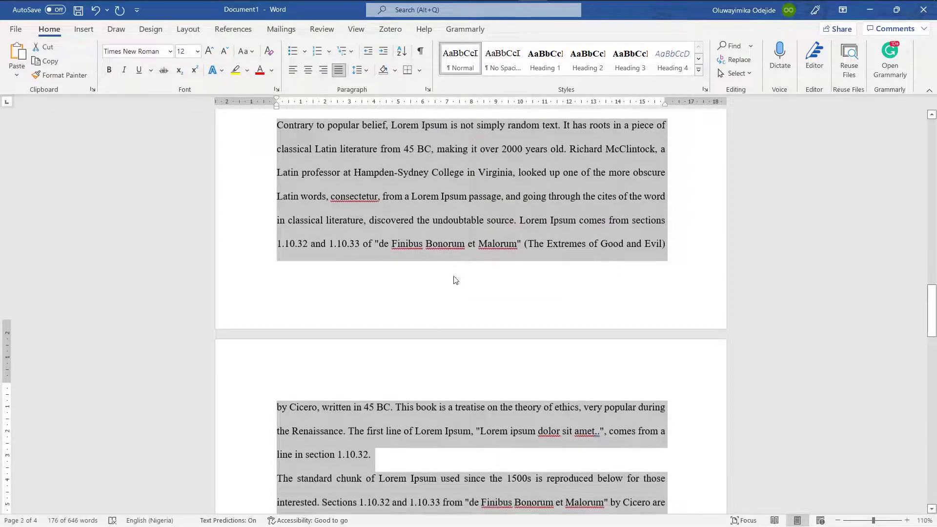
Indent the first line of each of the two paragraphs under heading 1.2.1
scroll(454, 279, "up", 1)
left_click(275, 149)
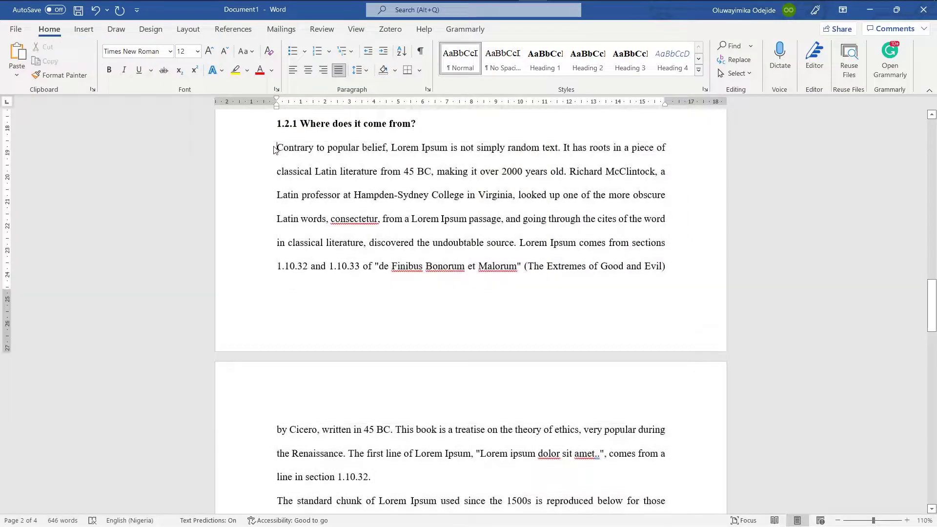
key("Tab")
scroll(302, 387, "down", 5)
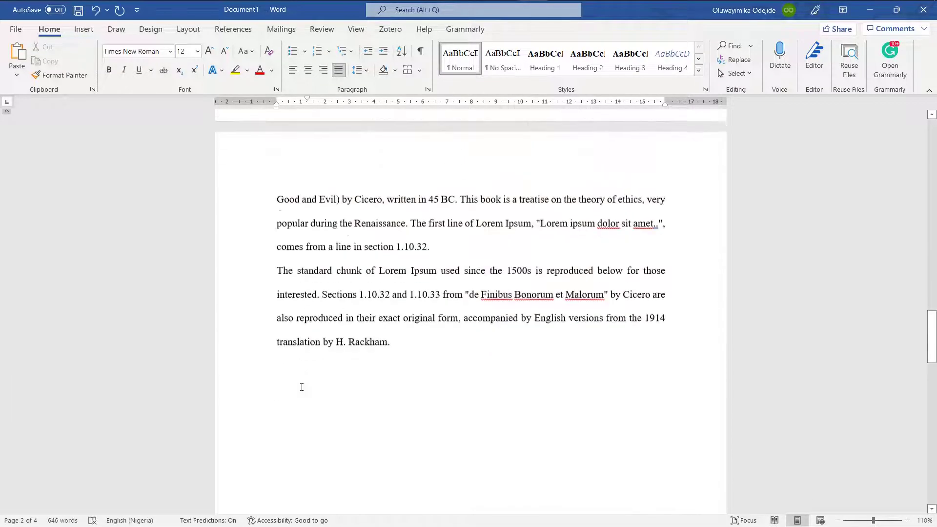
left_click(276, 263)
key("Tab")
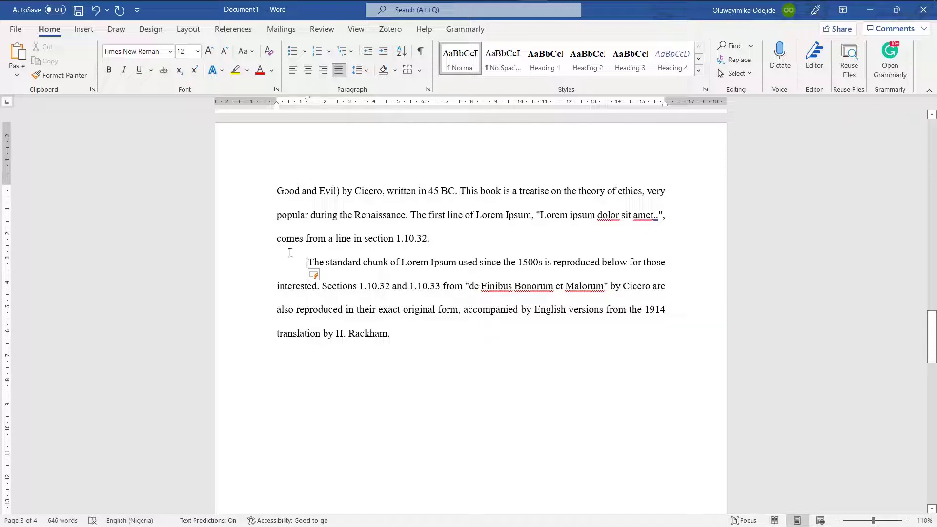
Apply the Heading 1 style to the "CHAPTER TWO" title
scroll(424, 318, "down", 10)
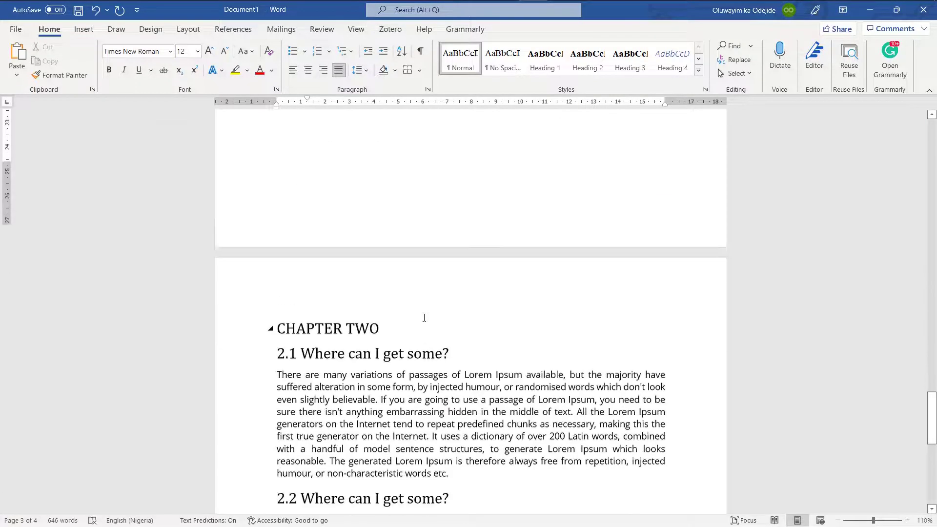
left_click(323, 302)
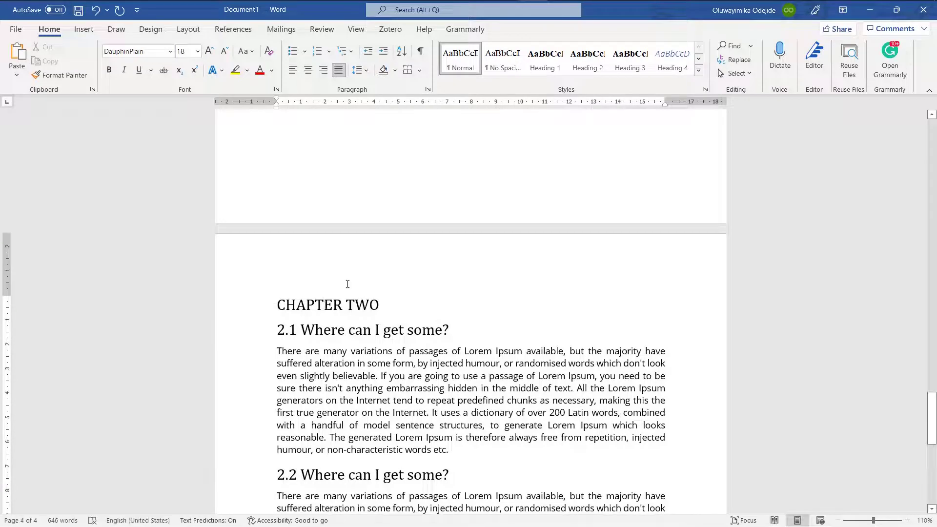
left_click(544, 61)
Apply the Heading 2 style to the 2.1 and 2.2 "Where can I get some?" headings
left_click(304, 330)
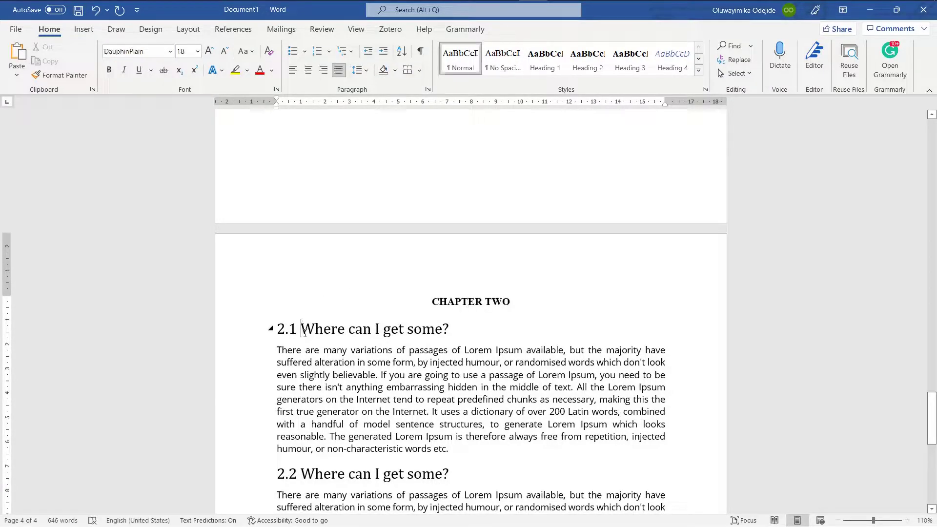
left_click(605, 59)
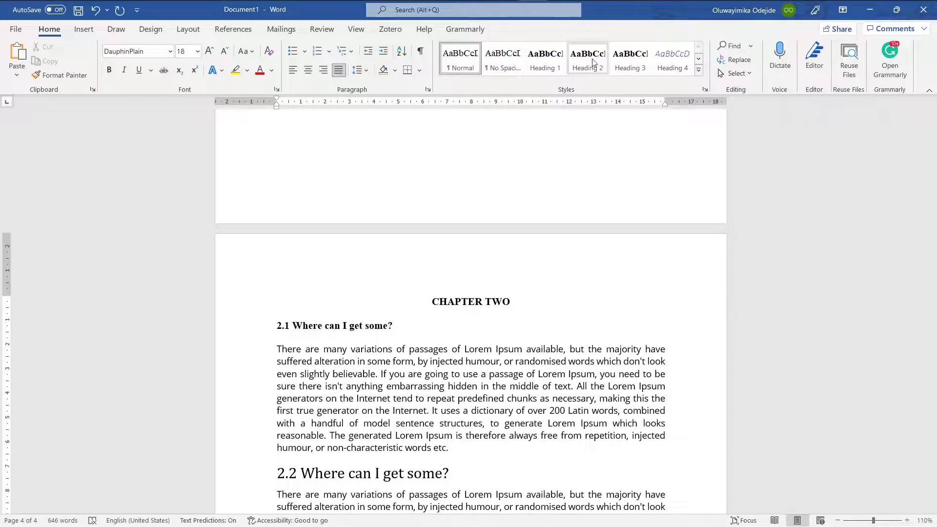
left_click(330, 476)
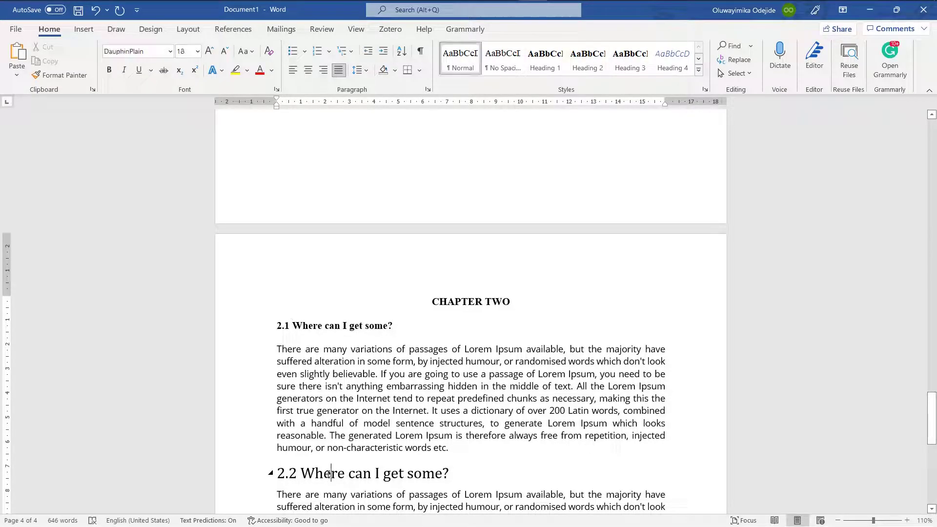
left_click(597, 68)
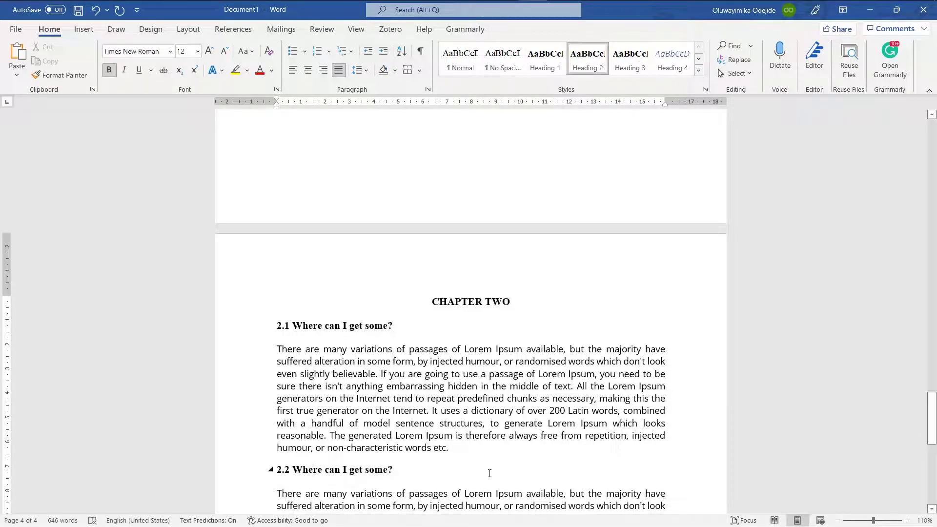
Apply the Normal style to the paragraph under heading 2.1 and indent its first line
left_click_drag(456, 447, 277, 348)
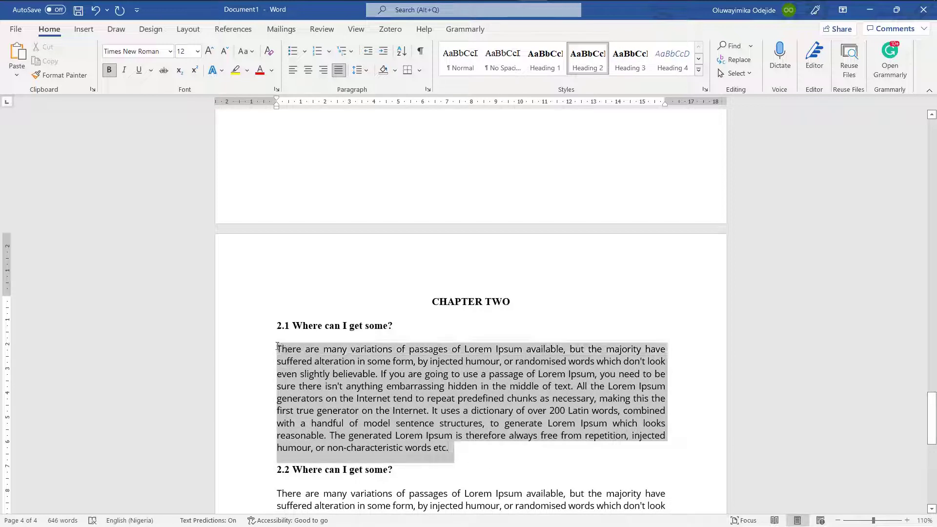
left_click(459, 61)
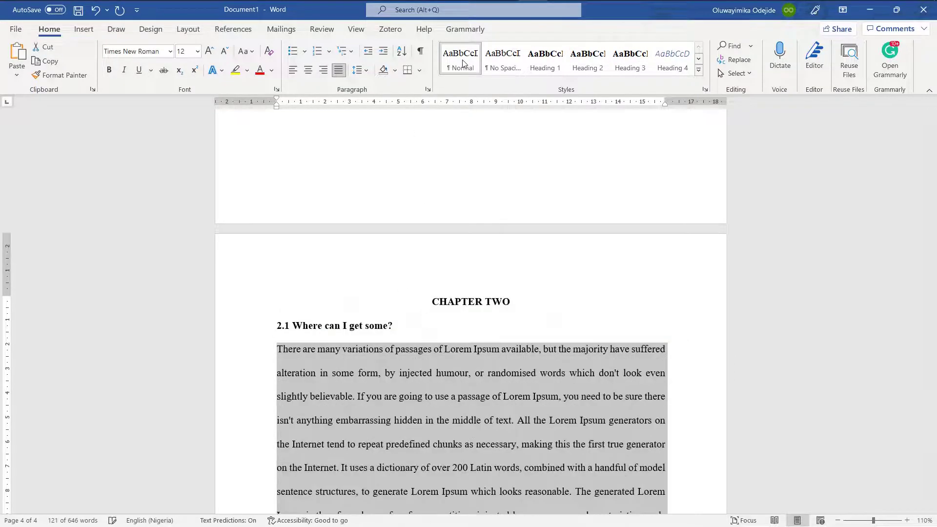
left_click(278, 351)
key("Tab")
Apply the Normal style to the paragraph under heading 2.2 and indent its first line
scroll(276, 350, "down", 5)
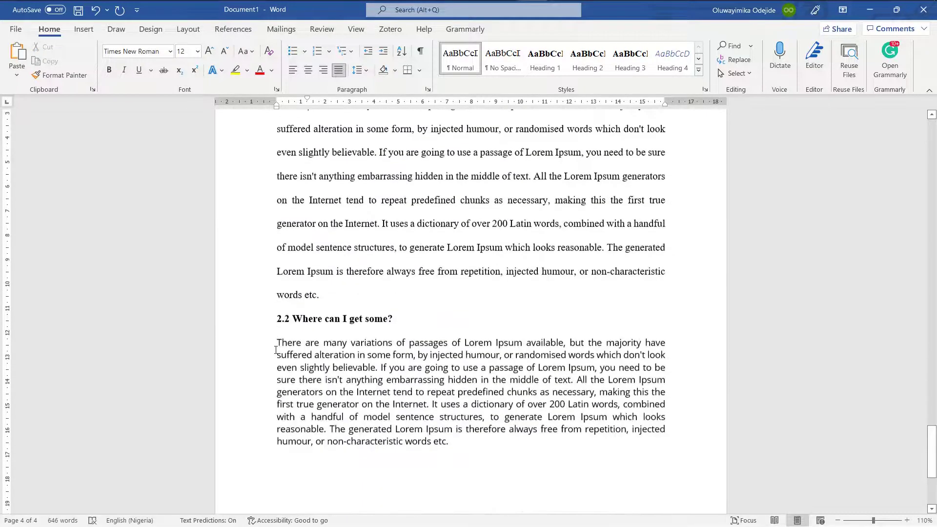
left_click_drag(277, 332, 452, 433)
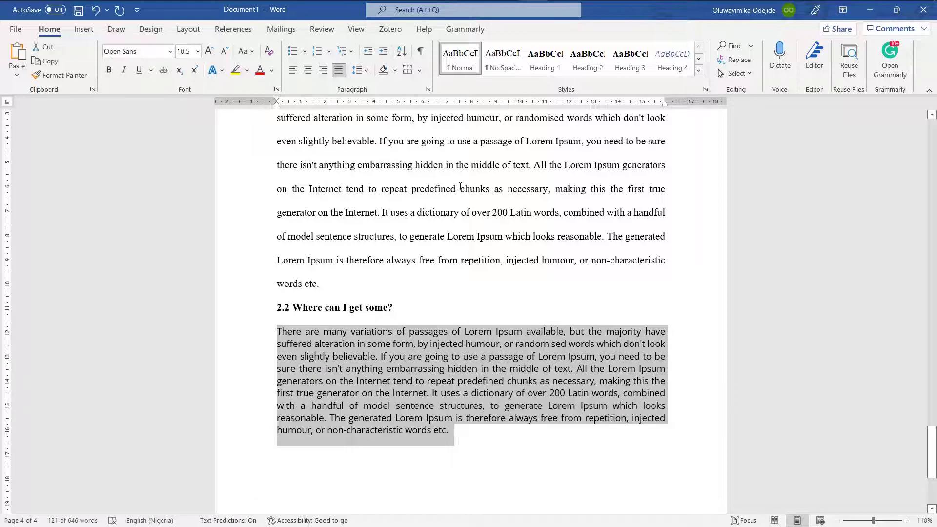
left_click(465, 60)
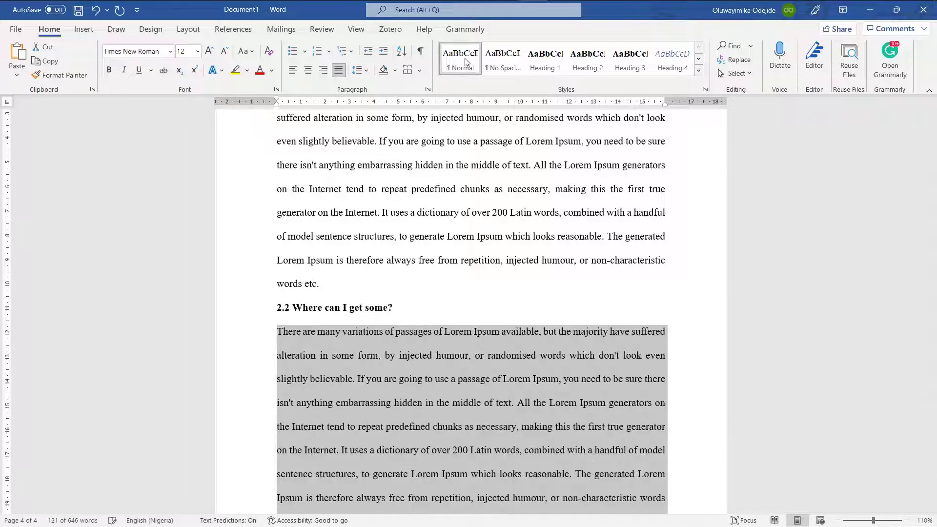
left_click(278, 330)
key("Tab")
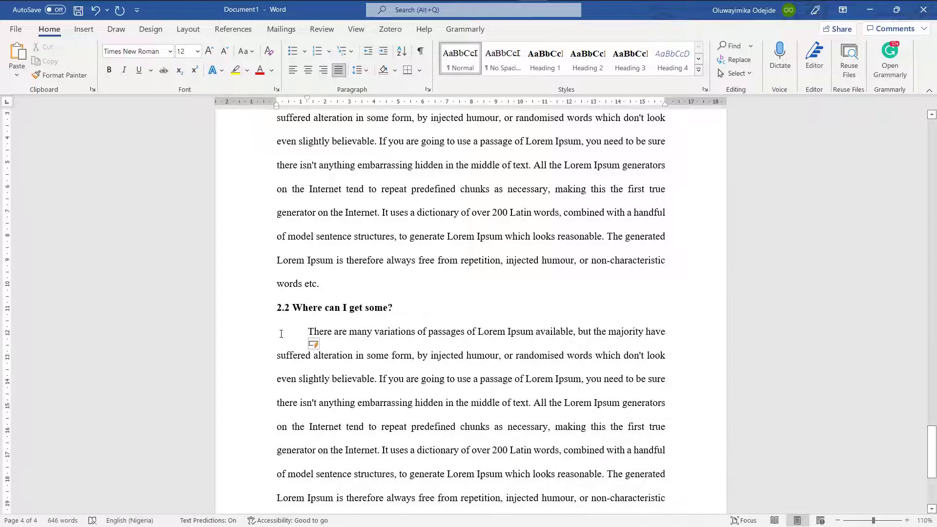
Review the formatted chapters and delete one blank line above the "1.2.1 Where does it come from?" heading
scroll(281, 334, "down", 3)
scroll(282, 334, "up", 20)
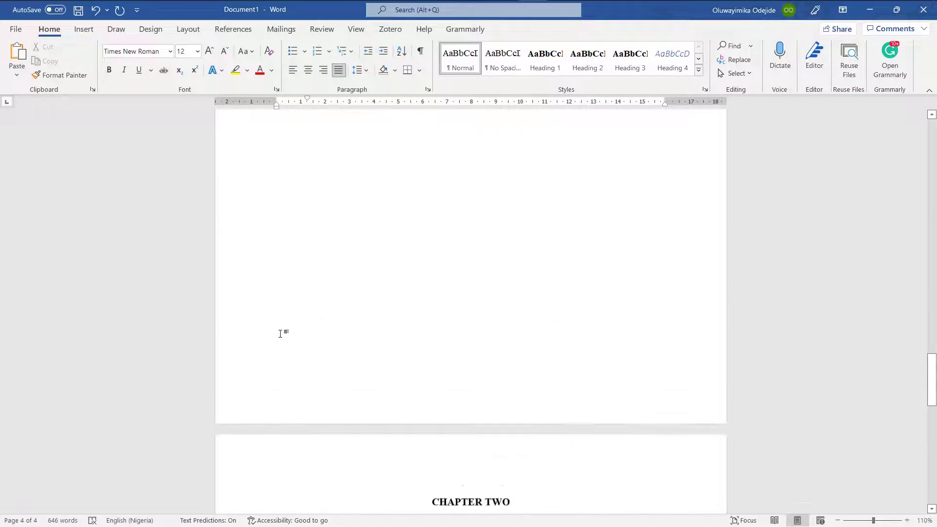
scroll(281, 334, "down", 10)
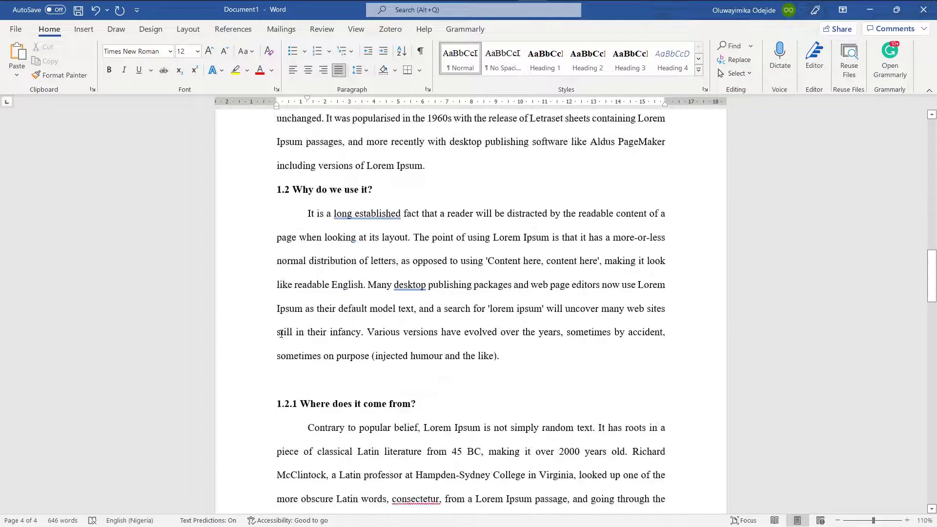
scroll(282, 334, "up", 3)
scroll(282, 334, "up", 2)
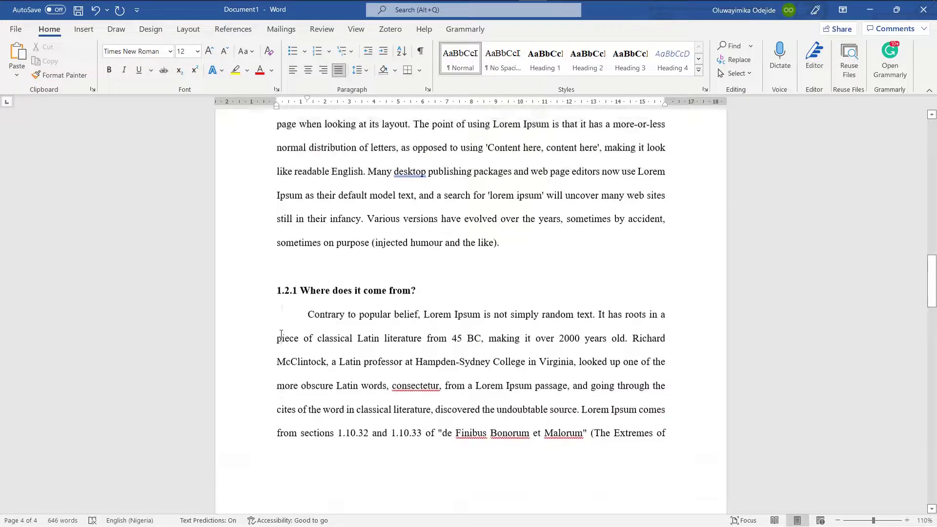
left_click(291, 297)
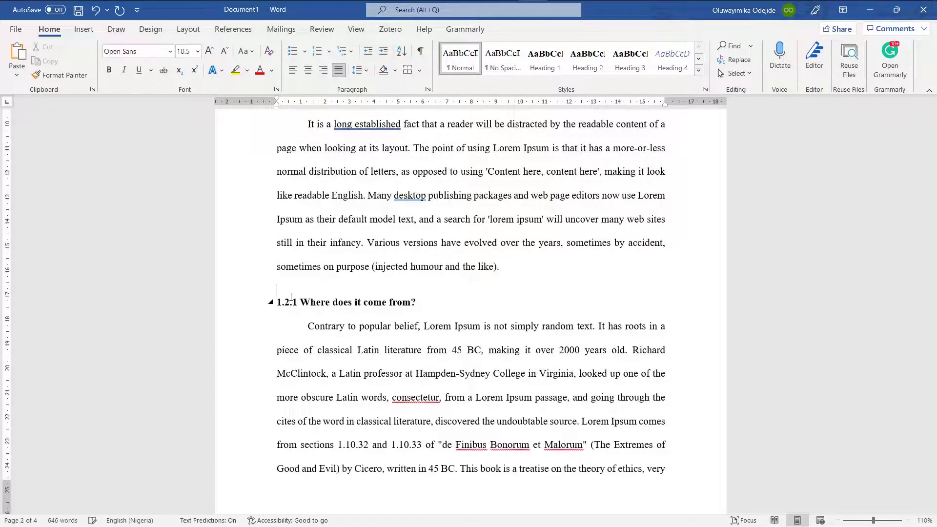
scroll(406, 324, "up", 8)
scroll(406, 323, "up", 1)
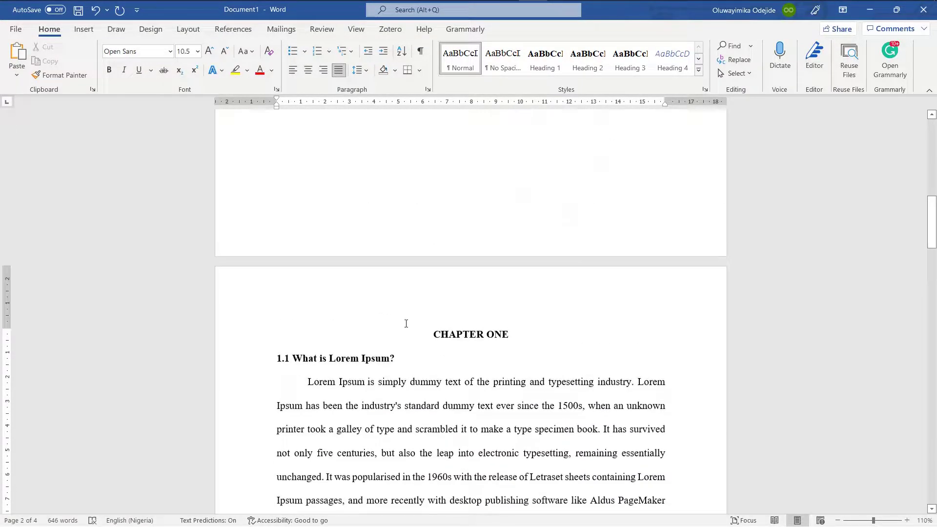
Insert the Automatic Table 2 table of contents on the blank first page, before Chapter One
scroll(406, 324, "down", 15)
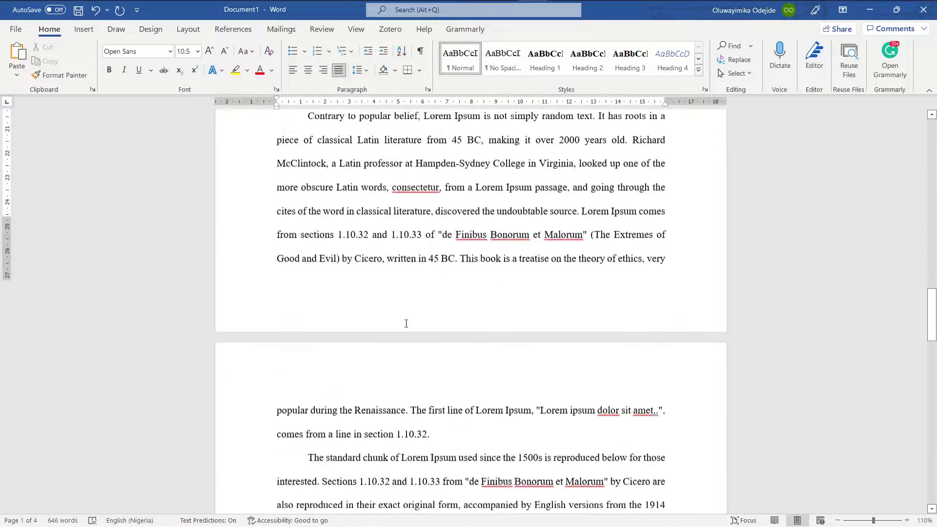
scroll(406, 324, "down", 15)
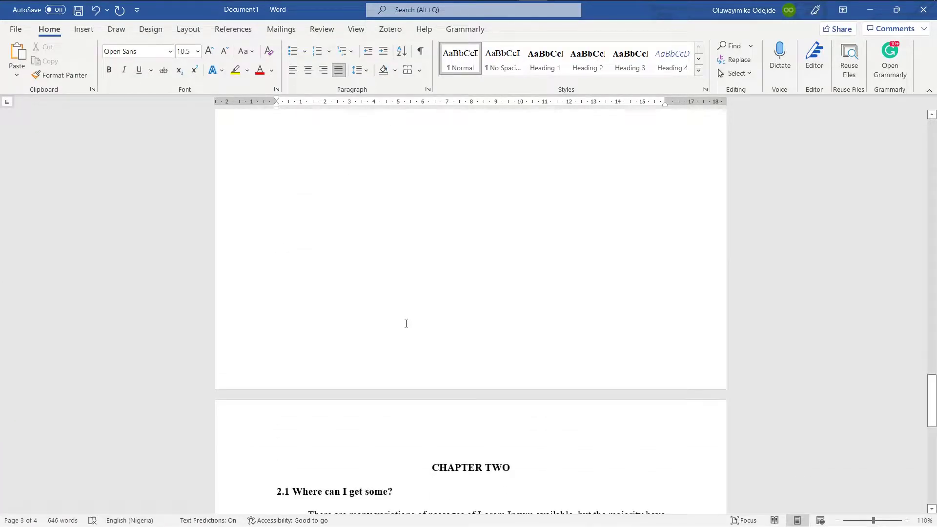
scroll(406, 324, "down", 5)
scroll(407, 324, "up", 20)
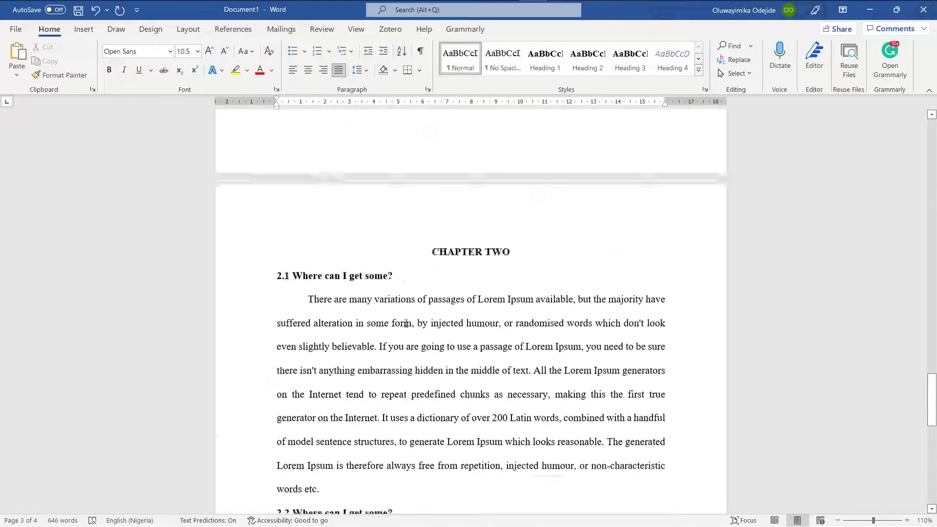
scroll(406, 324, "up", 10)
left_click(451, 184)
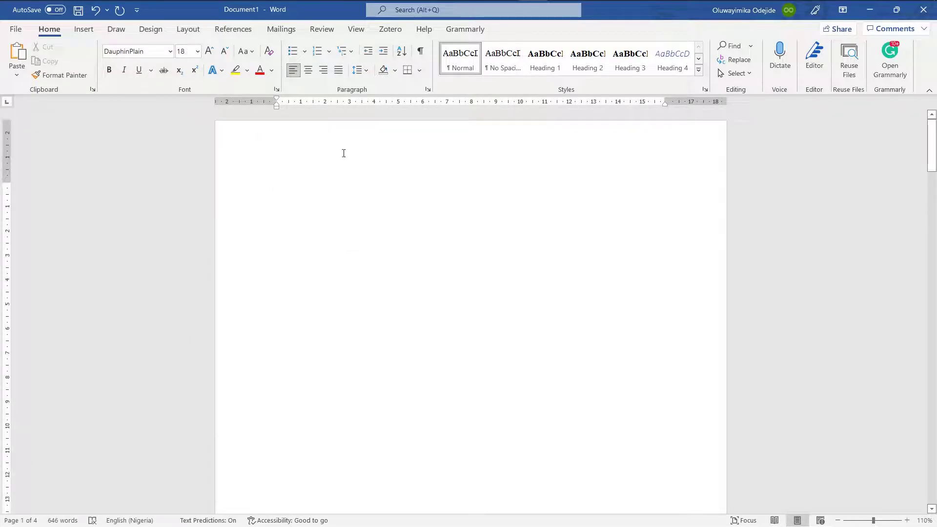
left_click(233, 29)
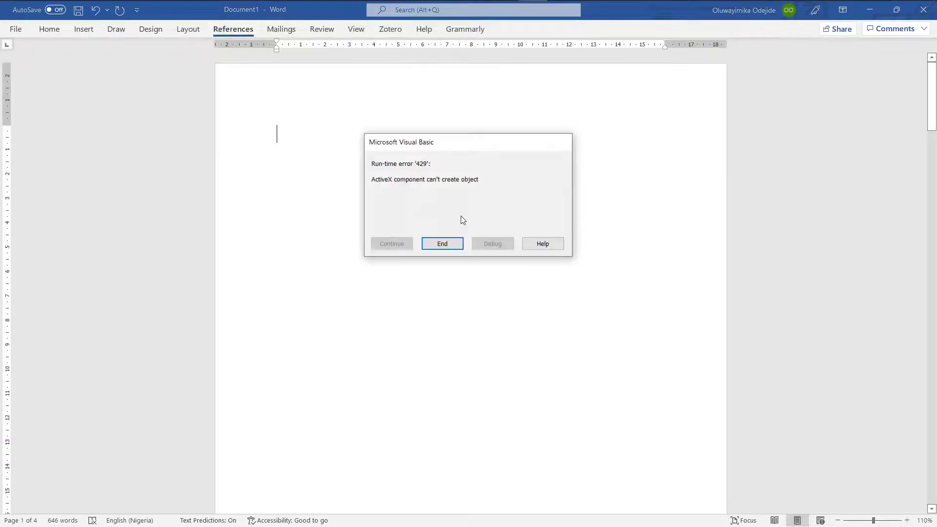
left_click(443, 244)
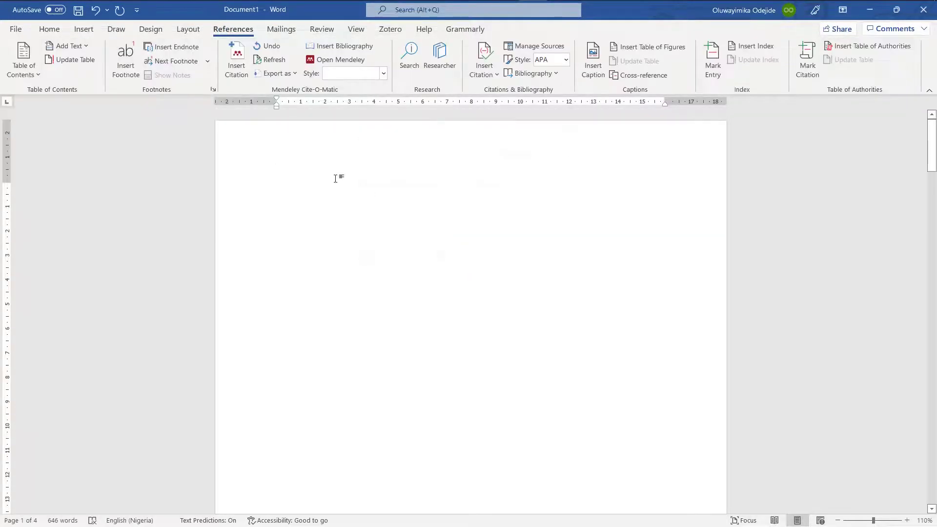
left_click(40, 73)
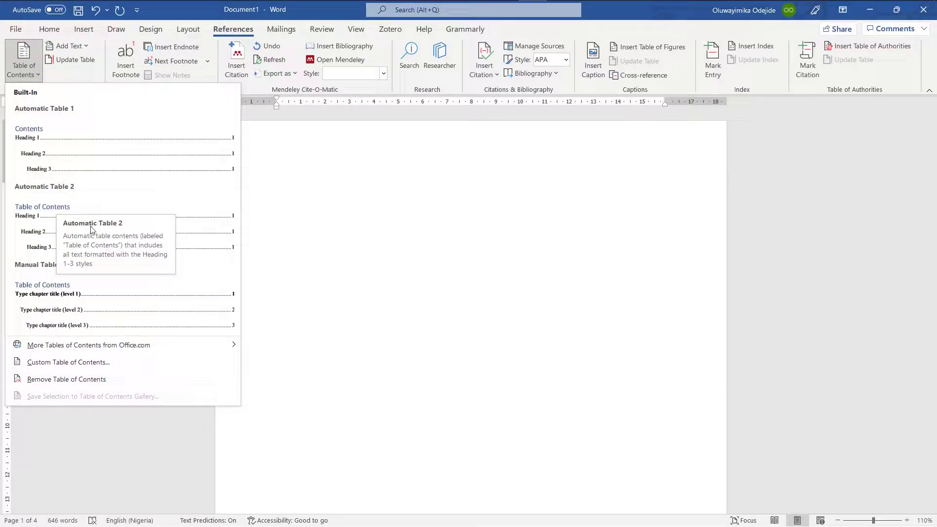
left_click(39, 214)
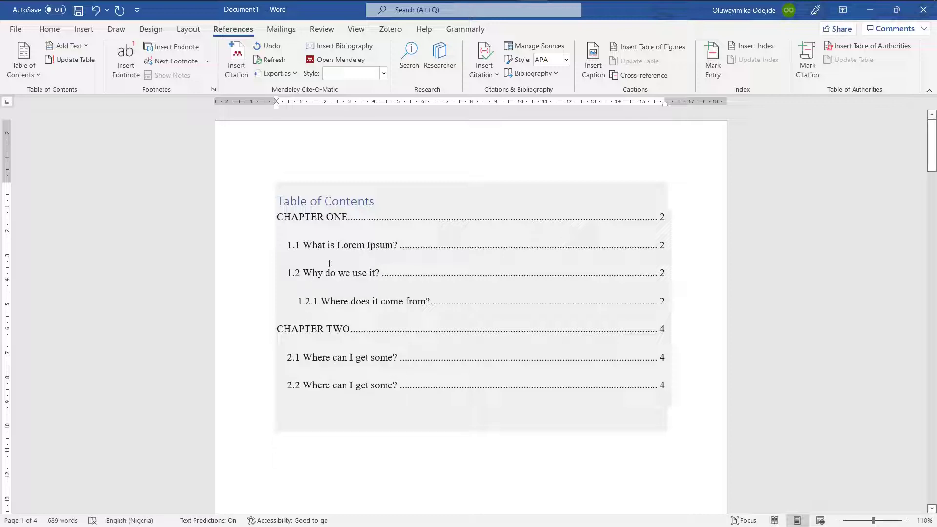
Change the "Table of Contents" title to uppercase and apply the Heading 1 style to it
left_click(292, 200)
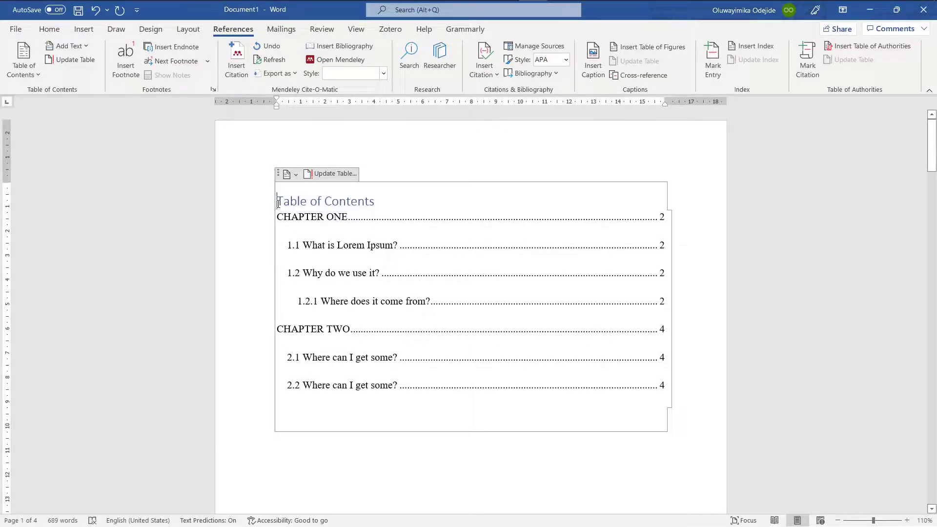
triple_click(278, 204)
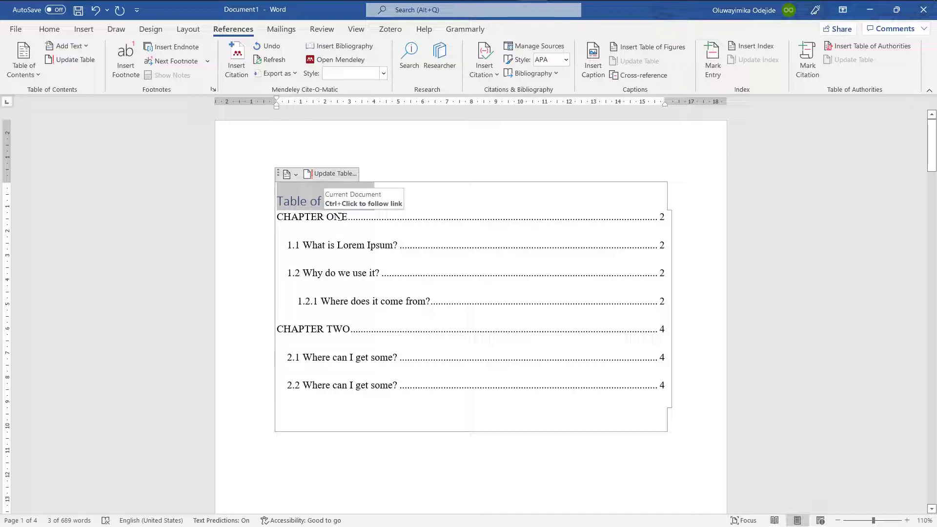
key("shift+F3")
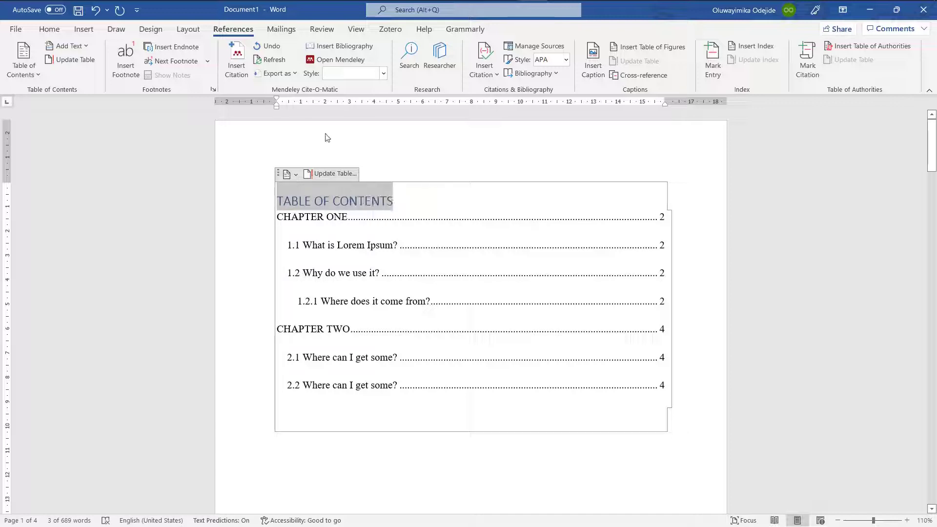
left_click(49, 28)
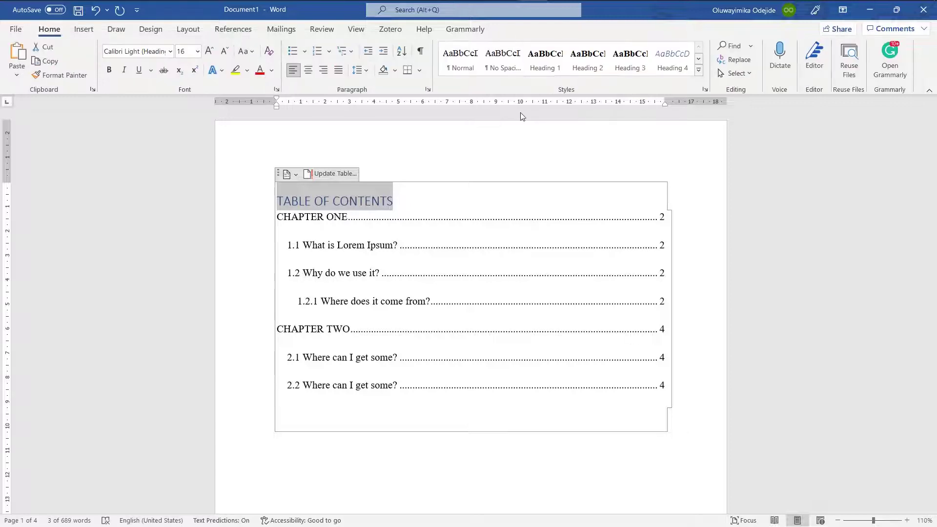
left_click(559, 68)
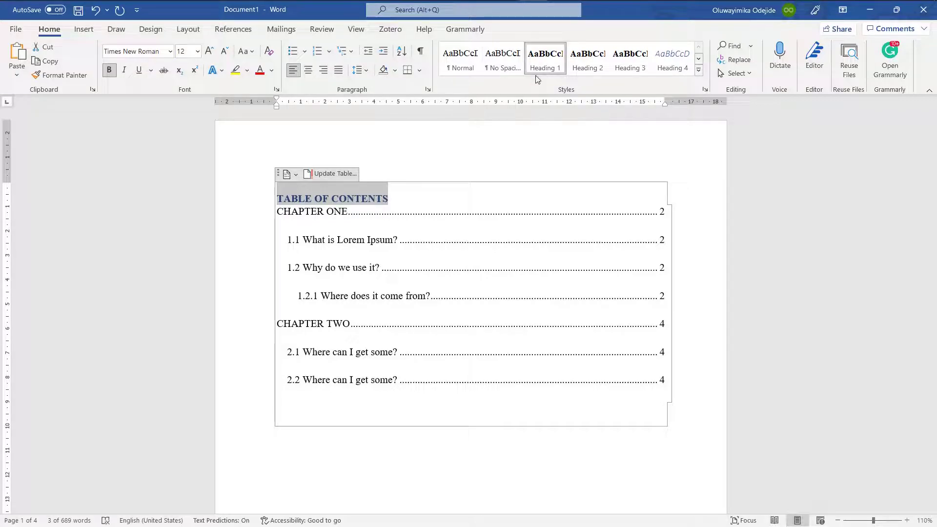
left_click(411, 209)
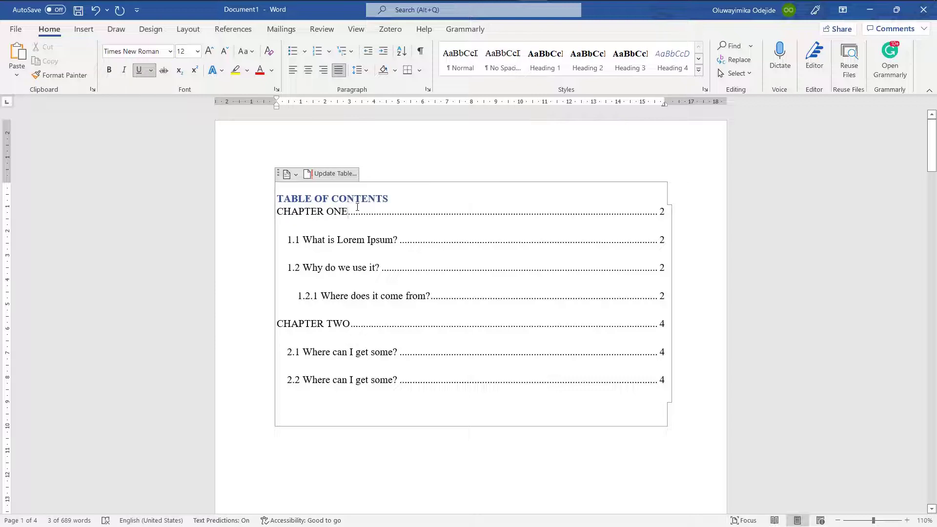
left_click(553, 60)
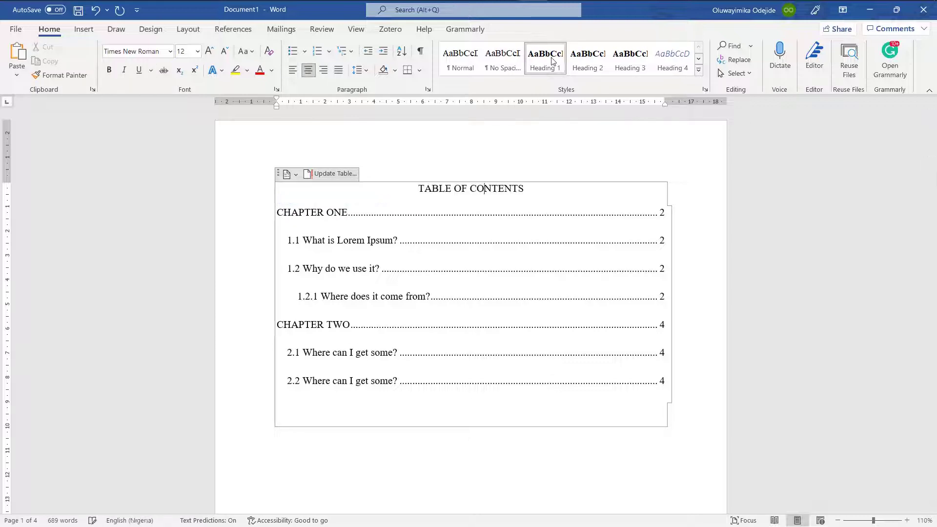
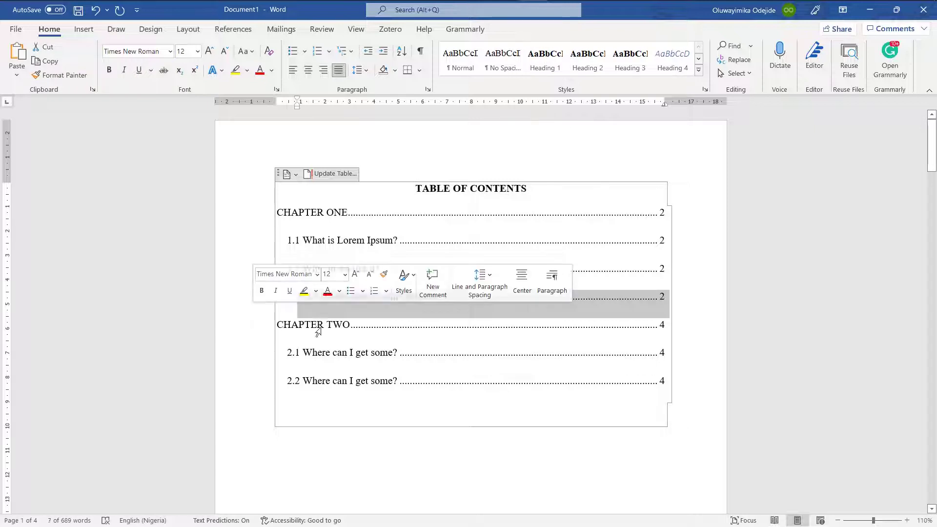
Examine the table of contents entries and compare their page numbers with the chapter and section positions in the document
left_click(405, 353)
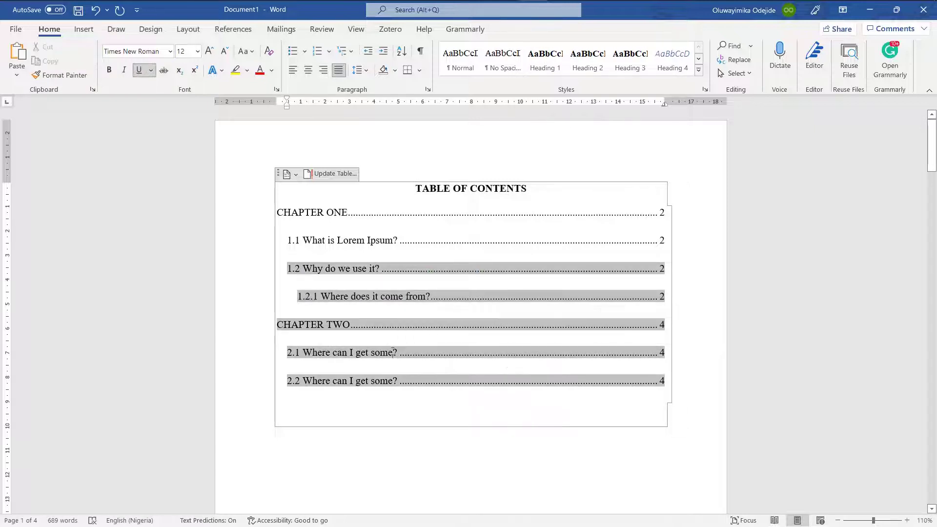
scroll(509, 376, "down", 3)
scroll(508, 371, "down", 2)
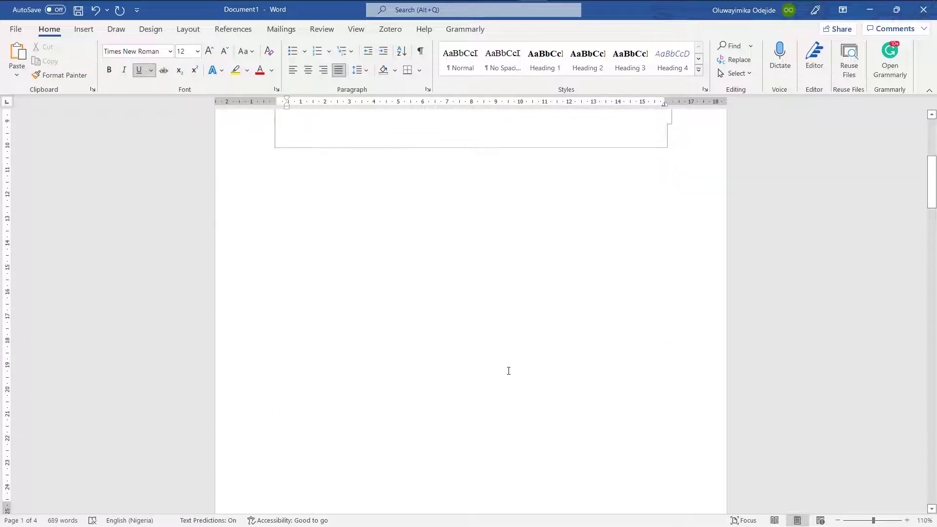
scroll(508, 371, "up", 4)
scroll(509, 371, "down", 1)
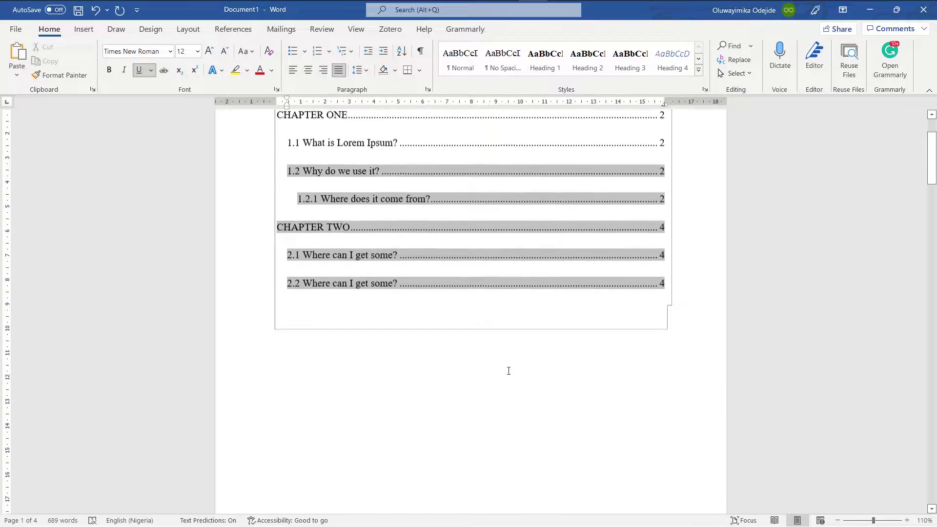
scroll(509, 371, "up", 2)
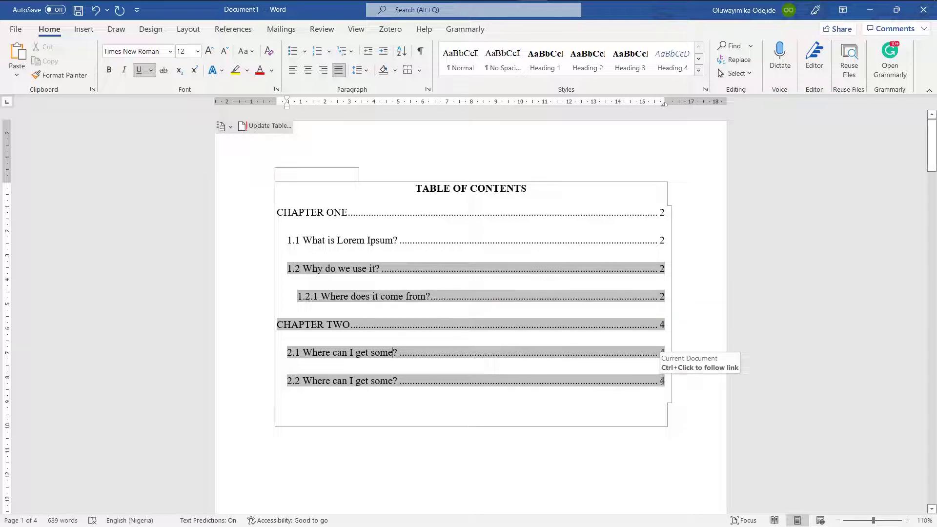
scroll(524, 360, "down", 1)
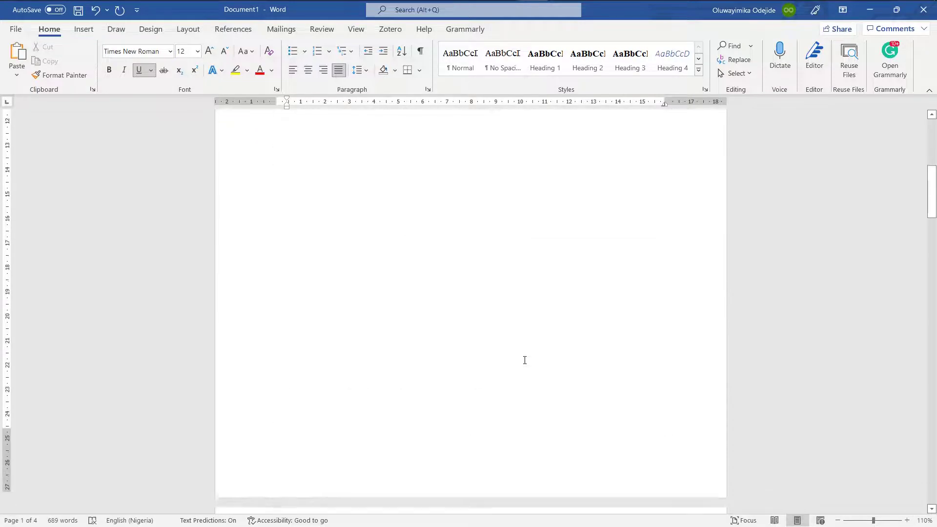
scroll(525, 360, "up", 1)
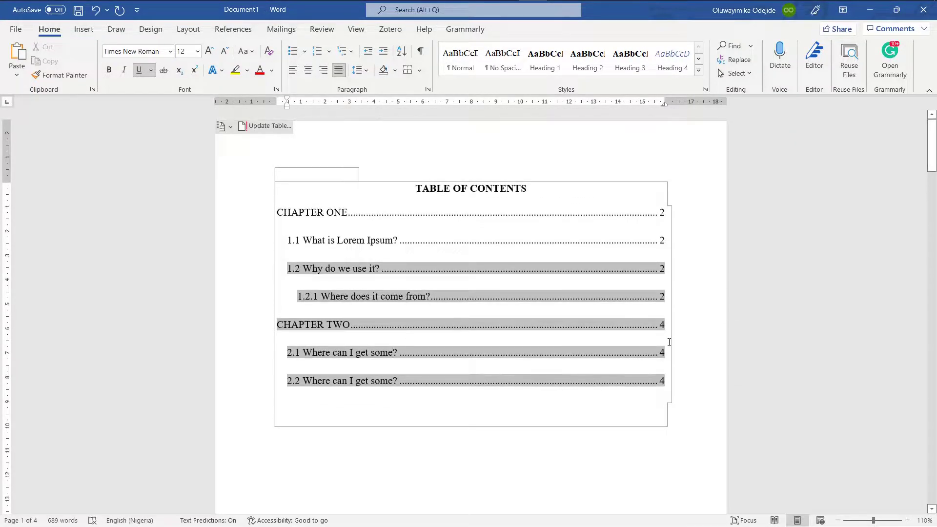
scroll(588, 392, "down", 15)
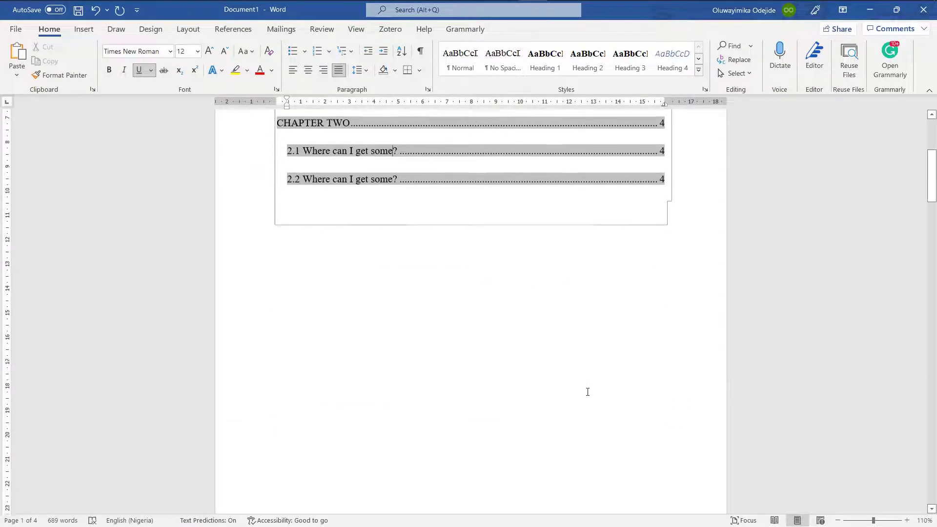
scroll(588, 392, "down", 15)
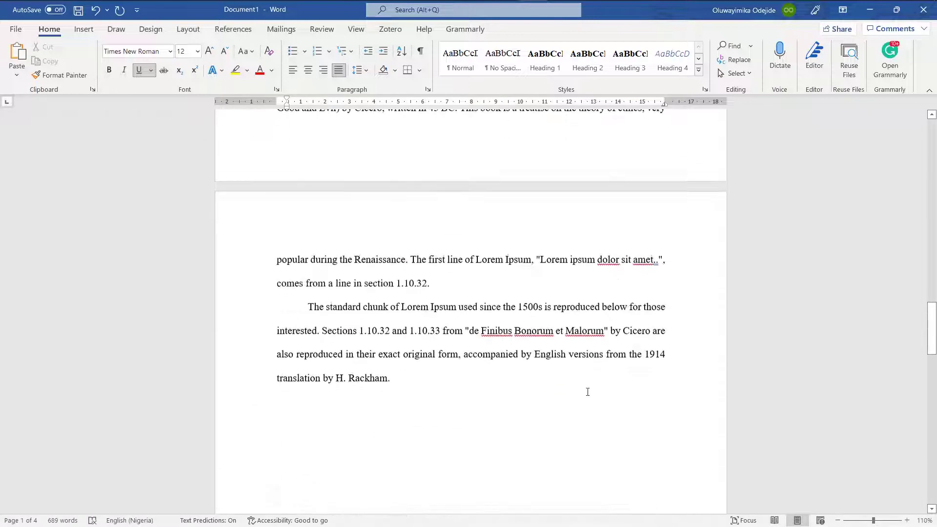
scroll(588, 392, "down", 5)
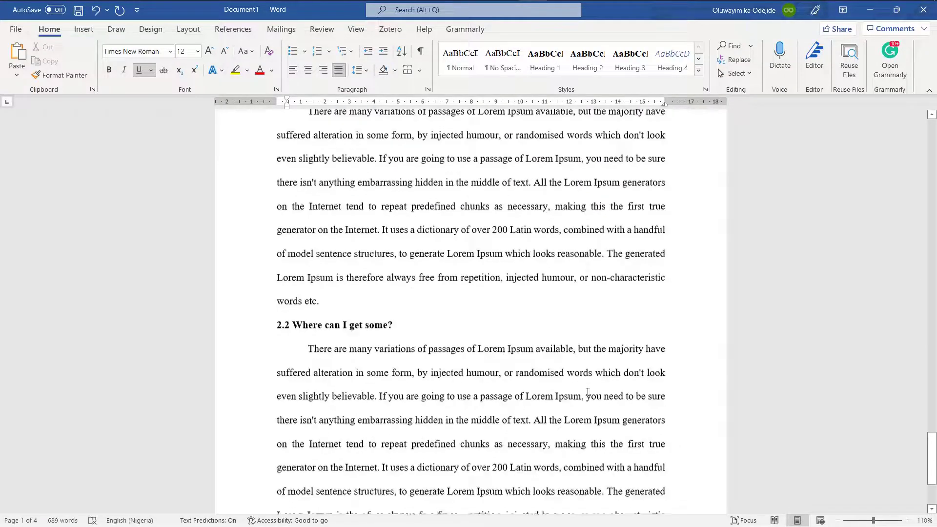
Copy the "The standard chunk of Lorem Ipsum" paragraph at the end of Chapter One and paste nine copies directly below it
scroll(587, 392, "up", 10)
scroll(588, 393, "up", 5)
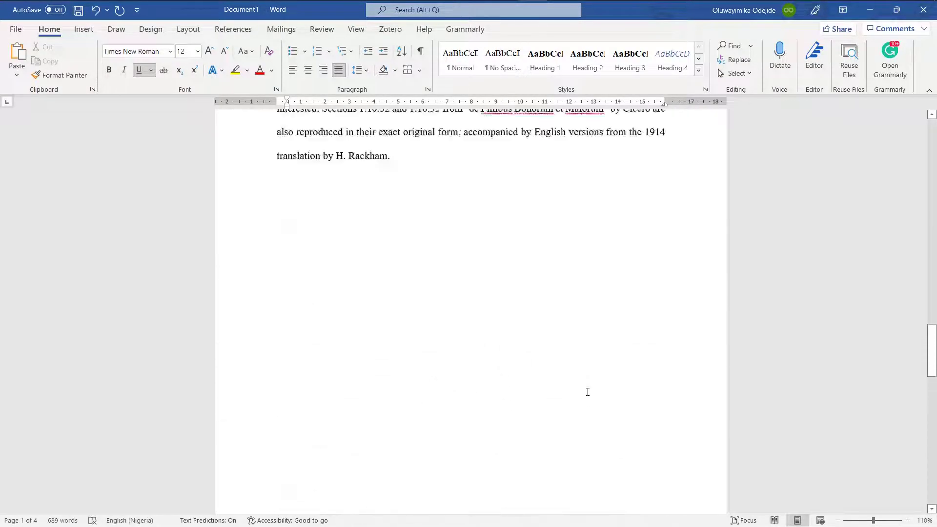
left_click_drag(420, 320, 317, 249)
key("ctrl+c")
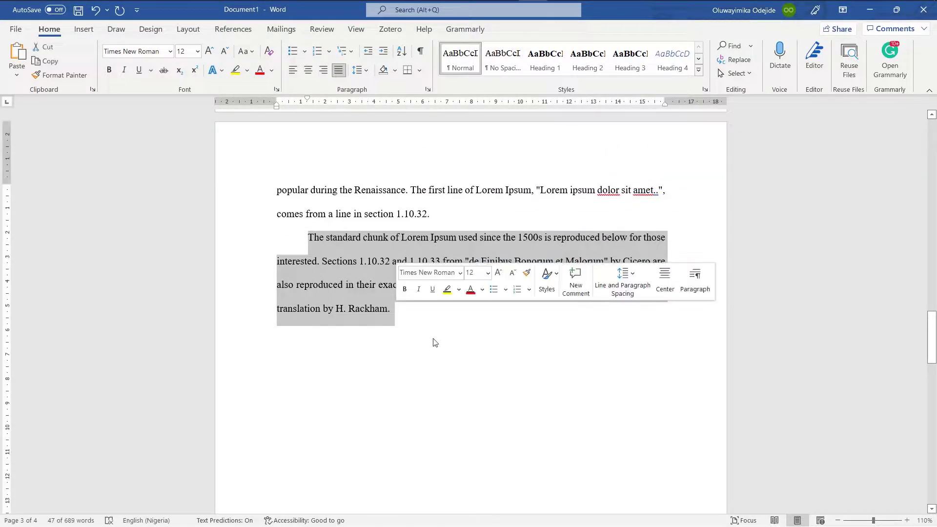
left_click(409, 326)
key("ctrl+v")
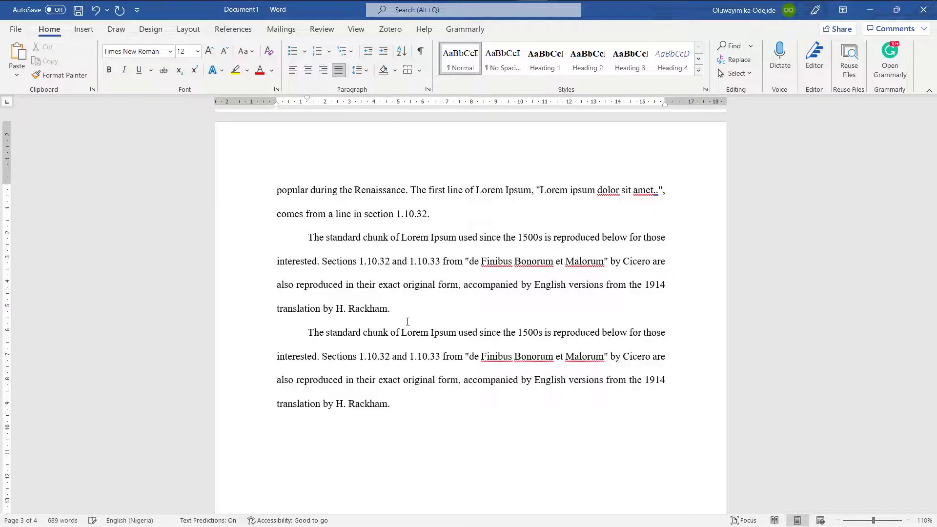
key("ctrl+v")
key("ctrl+v")
key("ctrl+v")
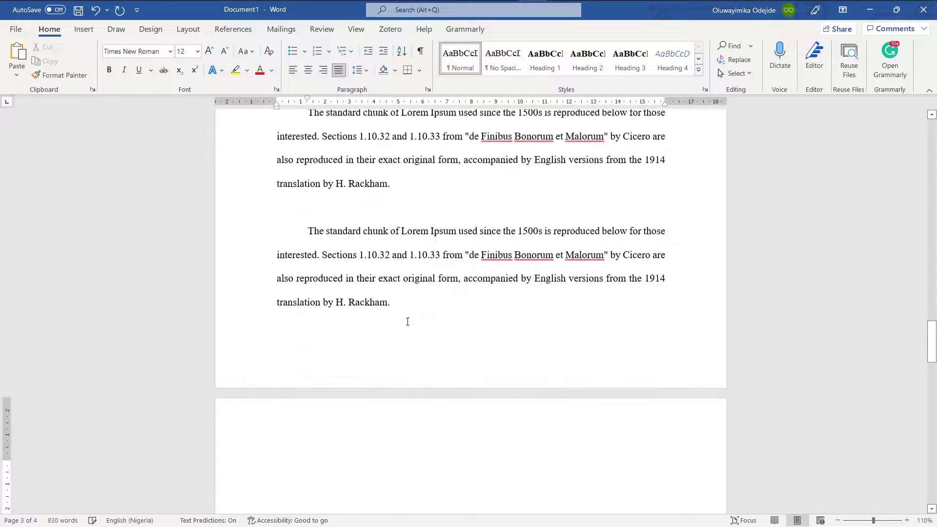
key("ctrl+v")
key("ctrl+v")
key("ctrl+v")
key("ctrl+v")
key("ctrl+v")
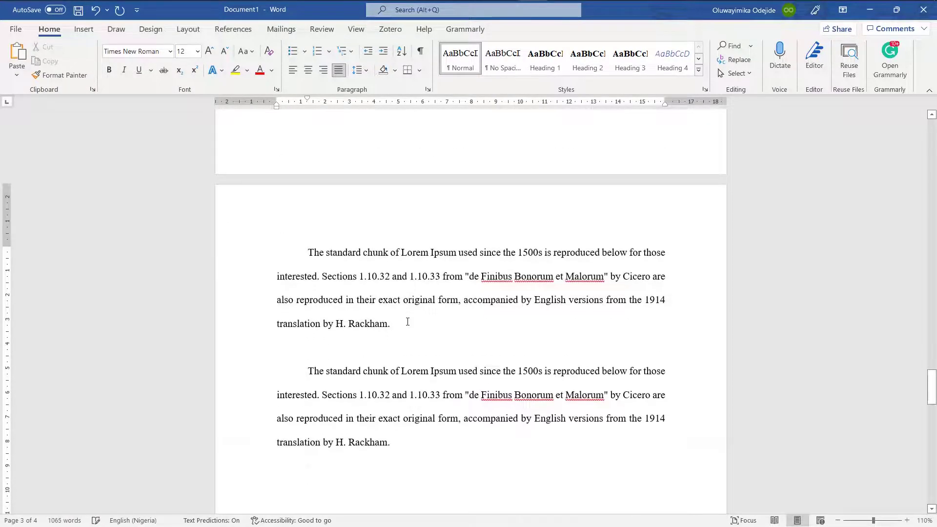
Check which page Chapter Two and its sections start on, and return to the table of contents to compare
scroll(507, 328, "down", 10)
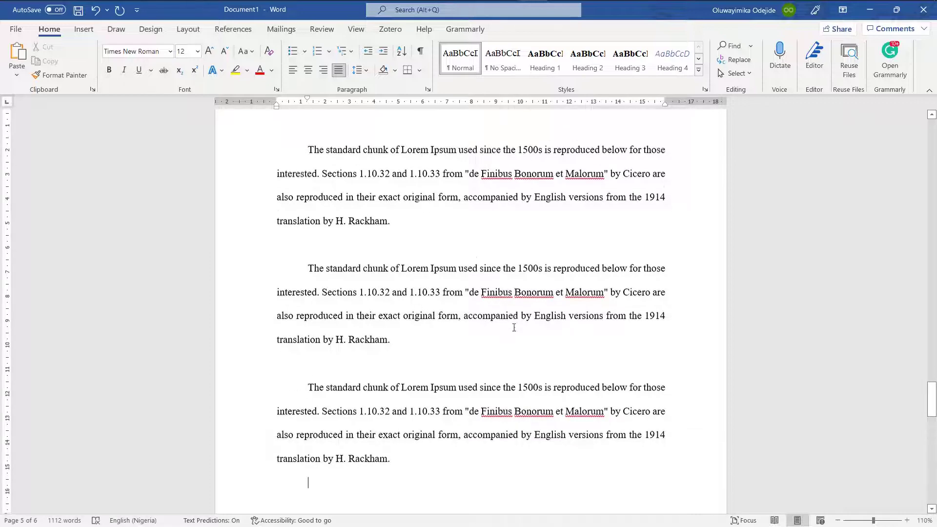
scroll(514, 327, "down", 1)
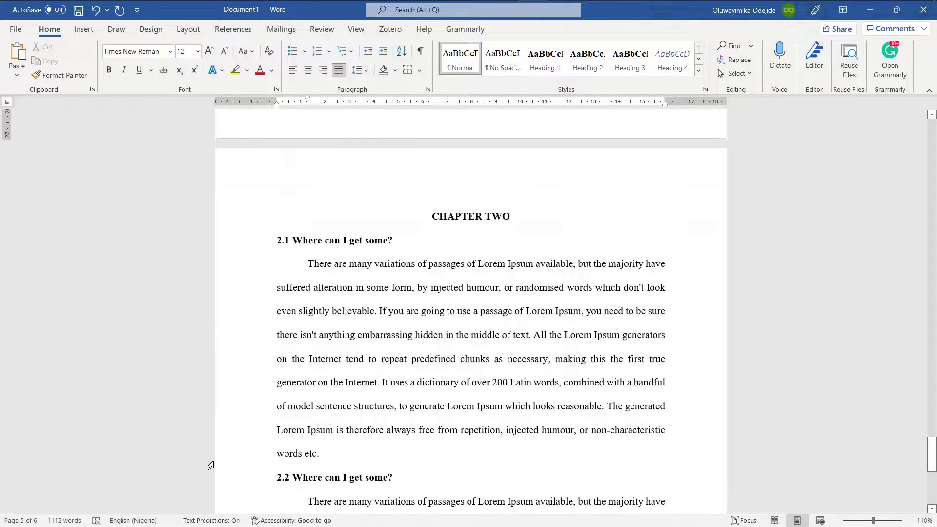
scroll(476, 382, "down", 7)
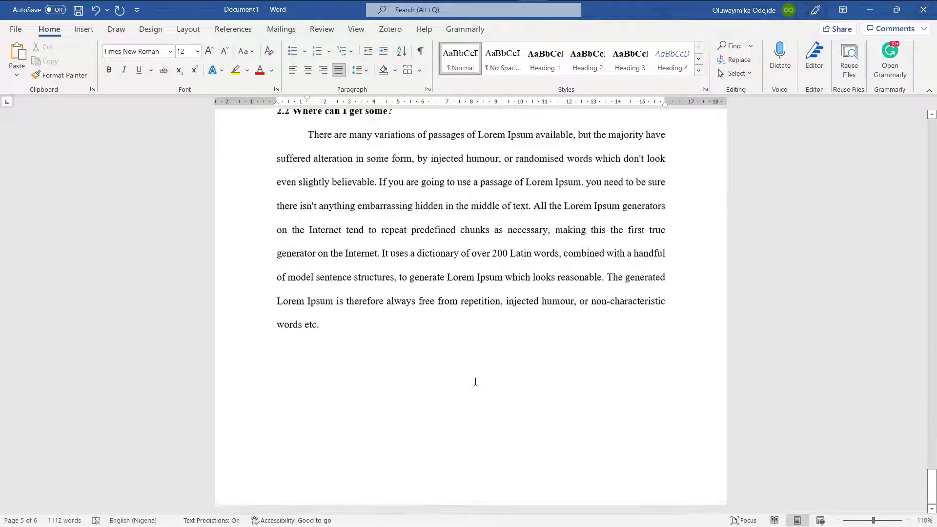
scroll(476, 381, "up", 20)
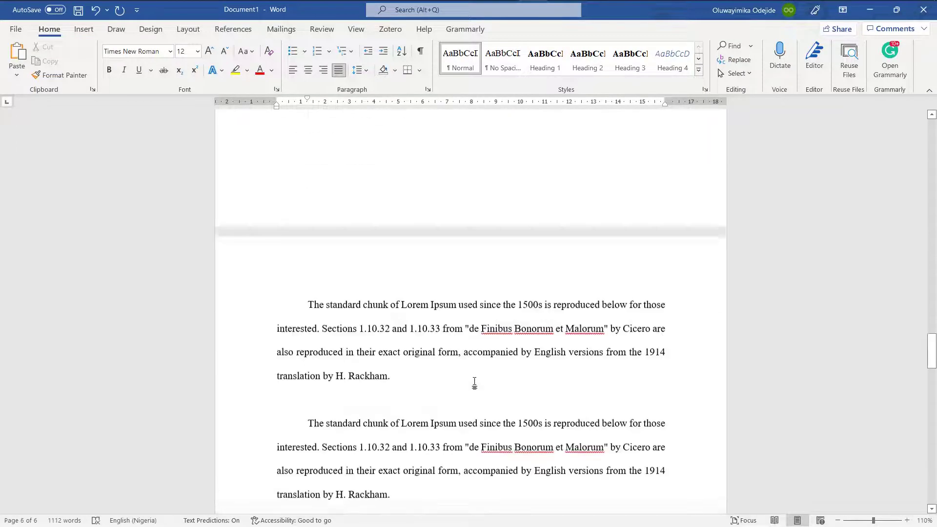
left_click(476, 381)
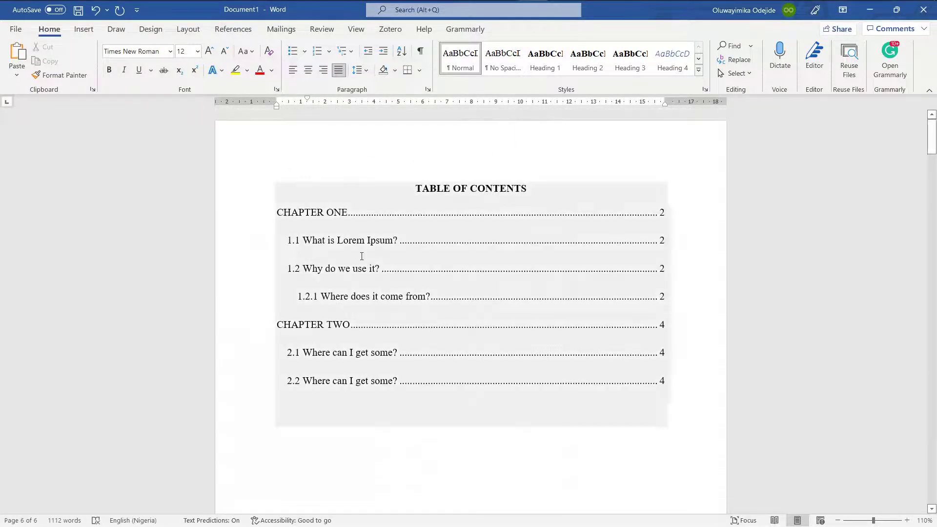
Update the table of contents field, refreshing the page numbers only
right_click(323, 209)
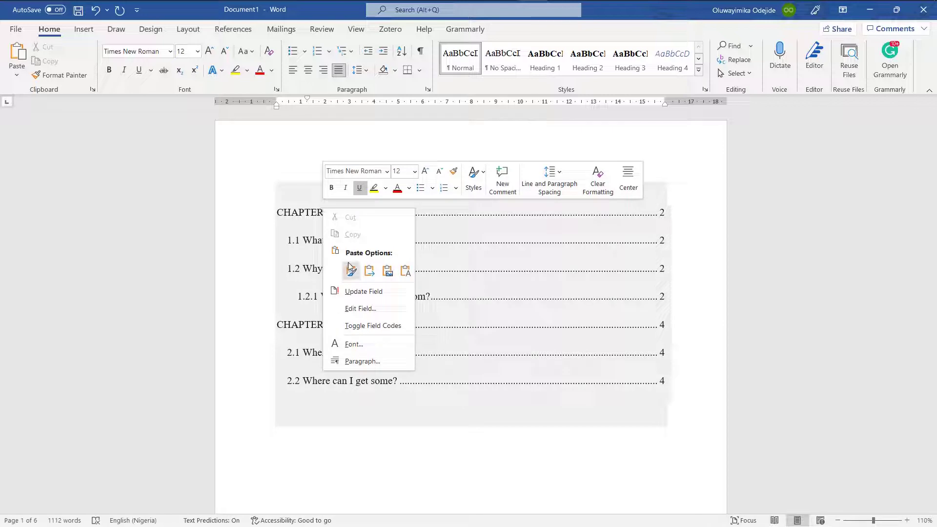
left_click(355, 292)
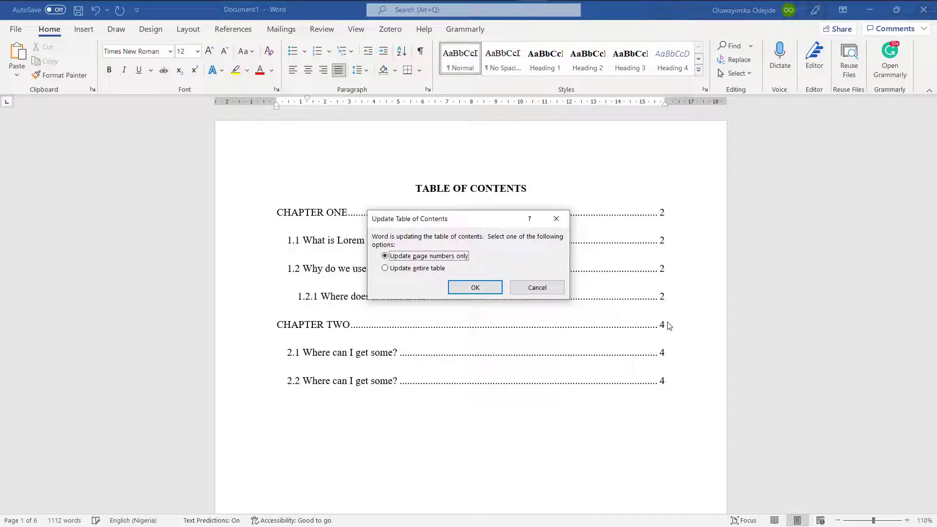
left_click(472, 288)
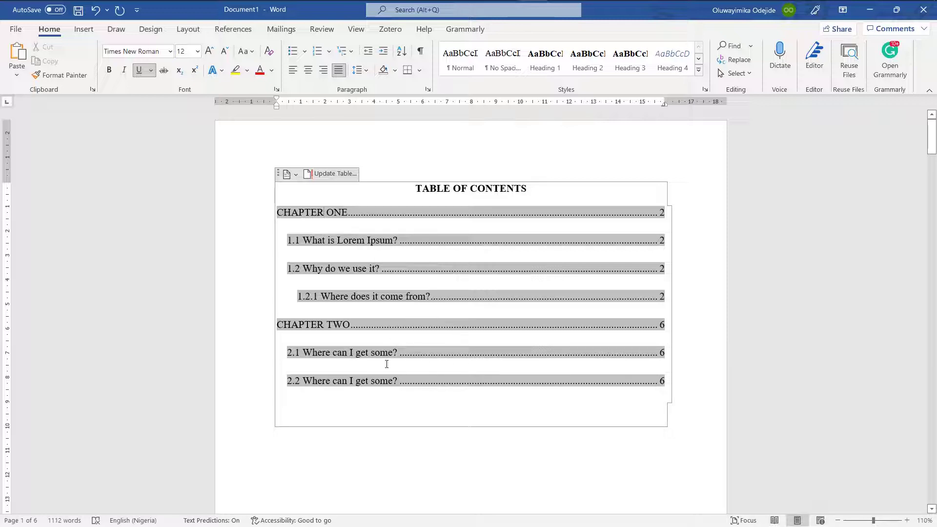
left_click(481, 408)
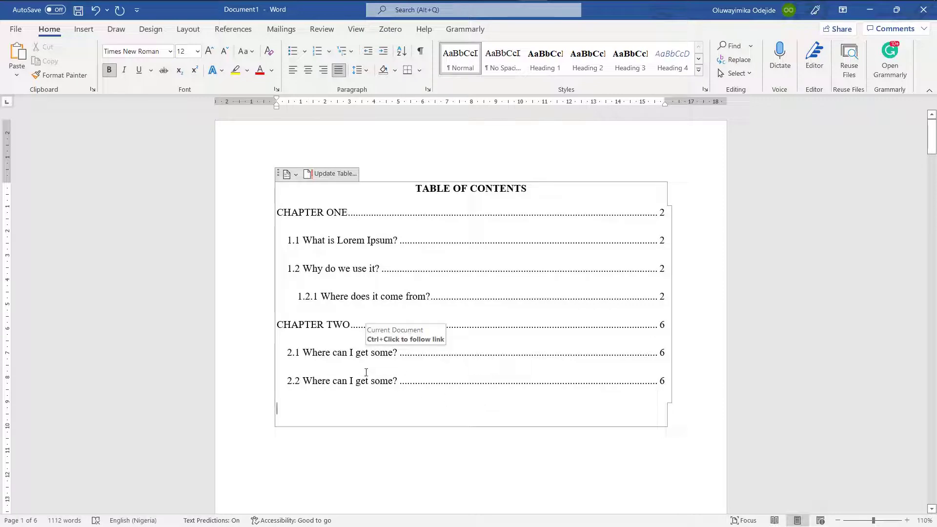
Follow the CHAPTER TWO link in the table of contents to check its page, and return to the table
left_click(315, 331, "ctrl")
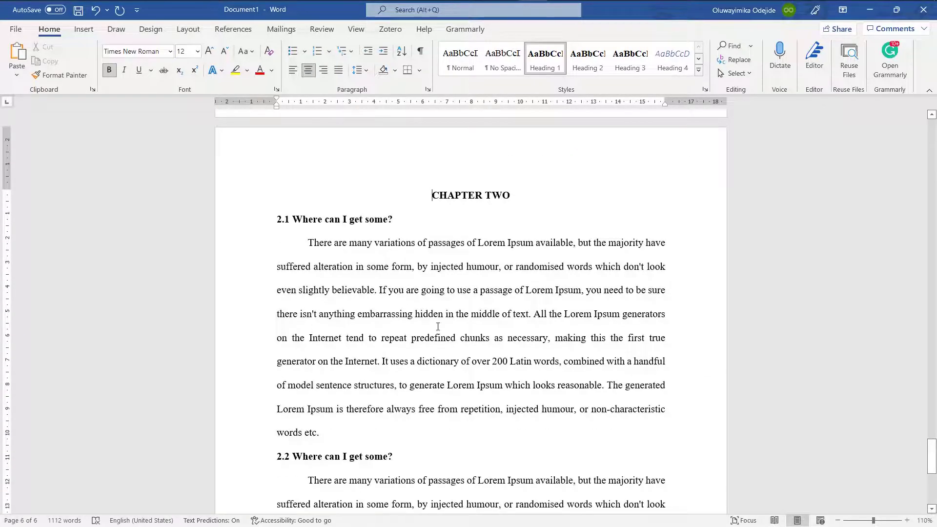
scroll(454, 318, "down", 4)
scroll(454, 318, "up", 20)
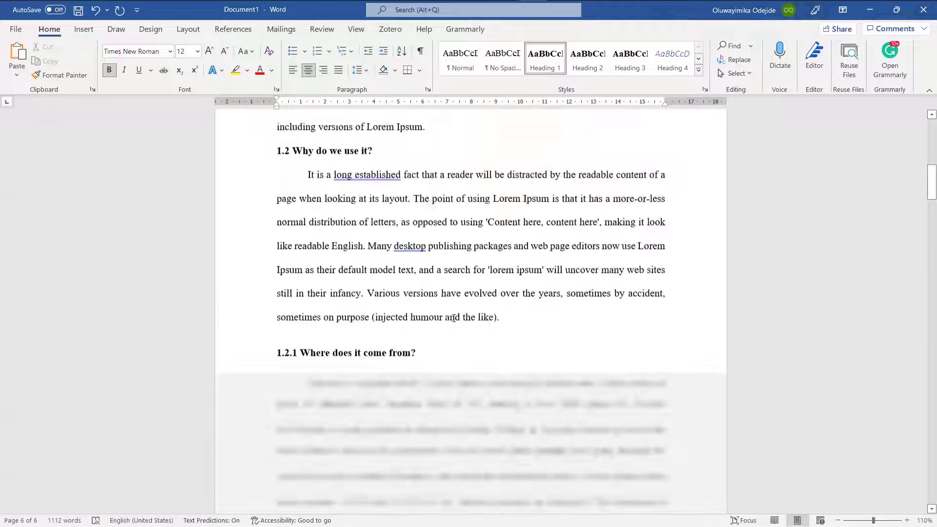
scroll(360, 357, "up", 2)
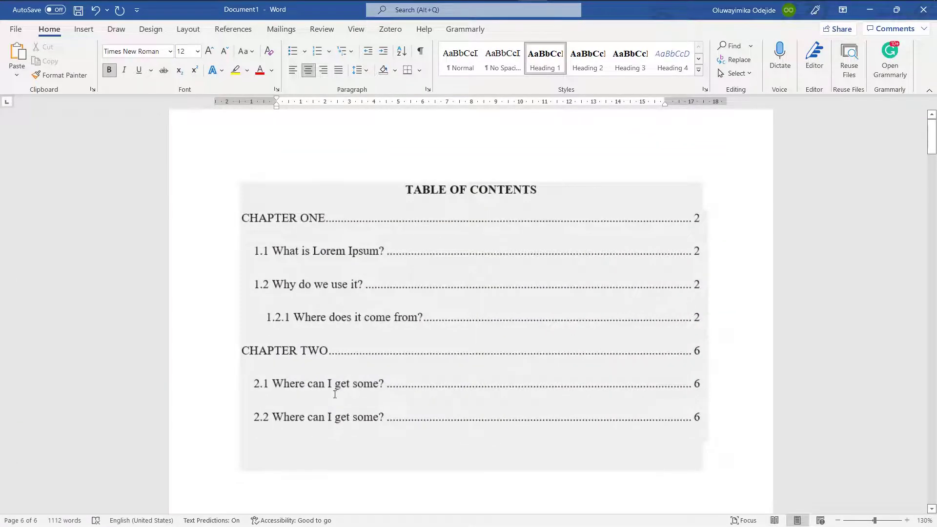
Follow the "2.2 Where can I get some?" link in the table of contents to its section
left_click(317, 420)
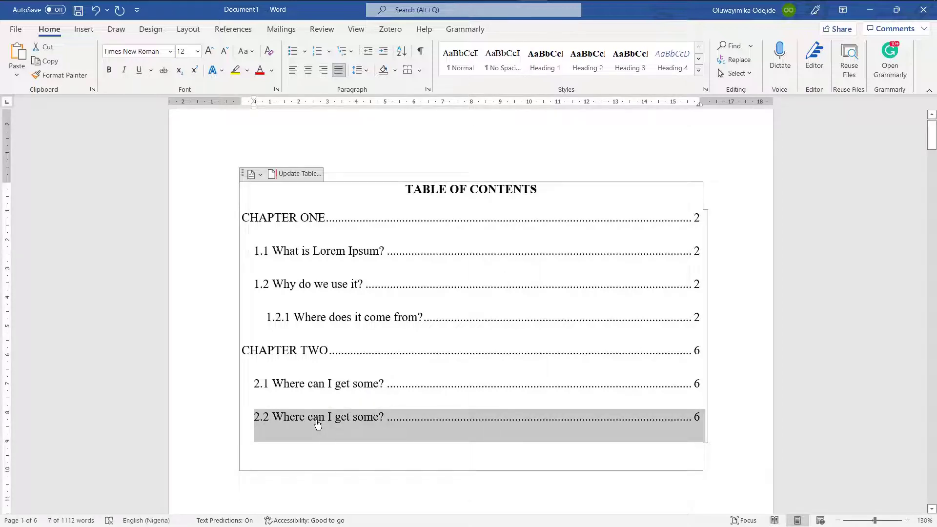
left_click(296, 421, "ctrl")
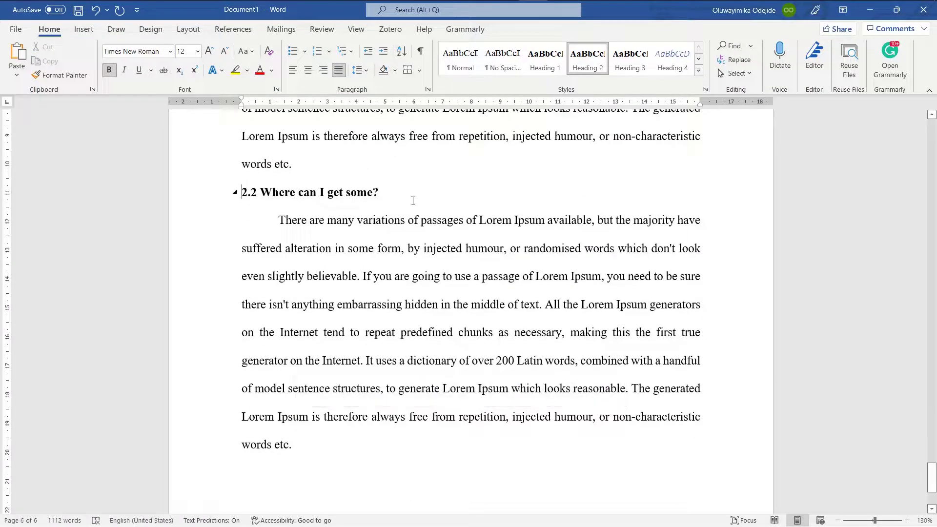